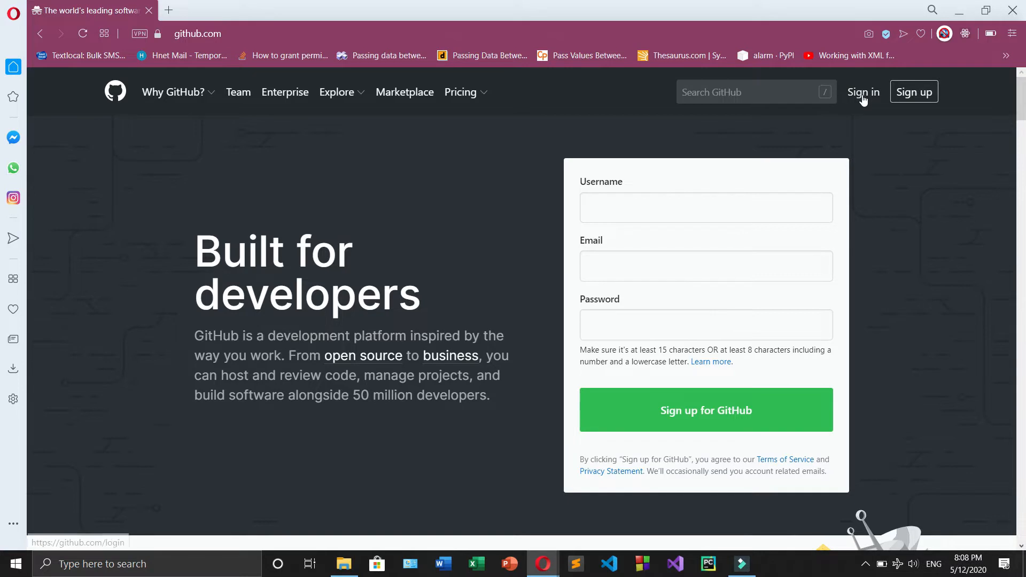
Switch to the other browser window, where GitHub is signed in
mouse_move(551, 573)
left_click(486, 522)
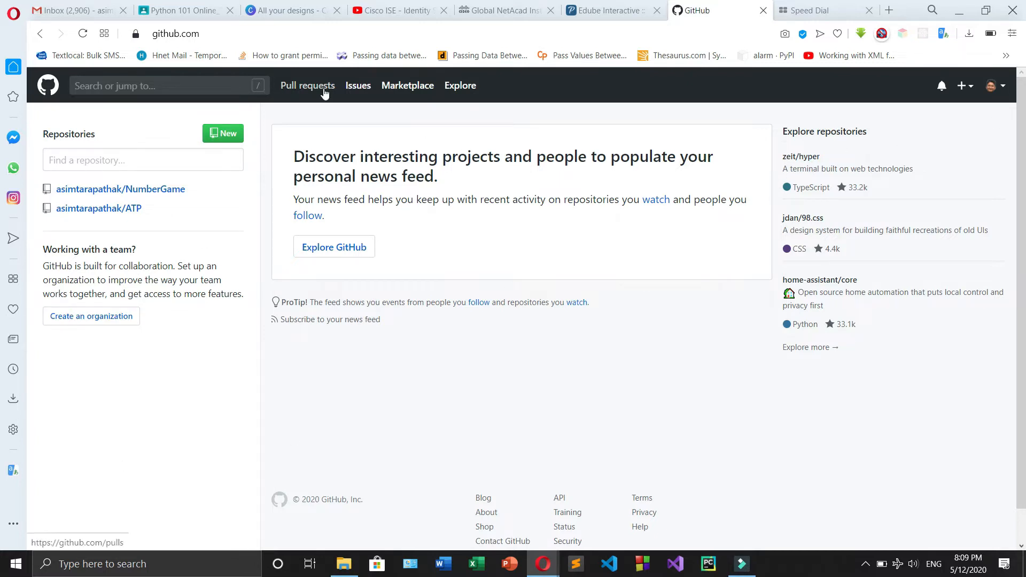
left_click(136, 86)
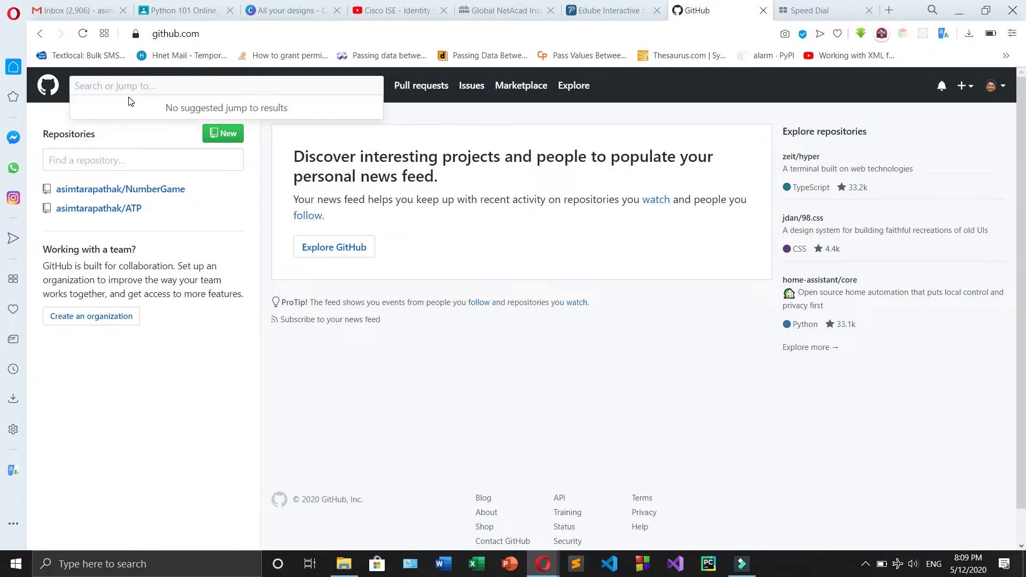
left_click(776, 408)
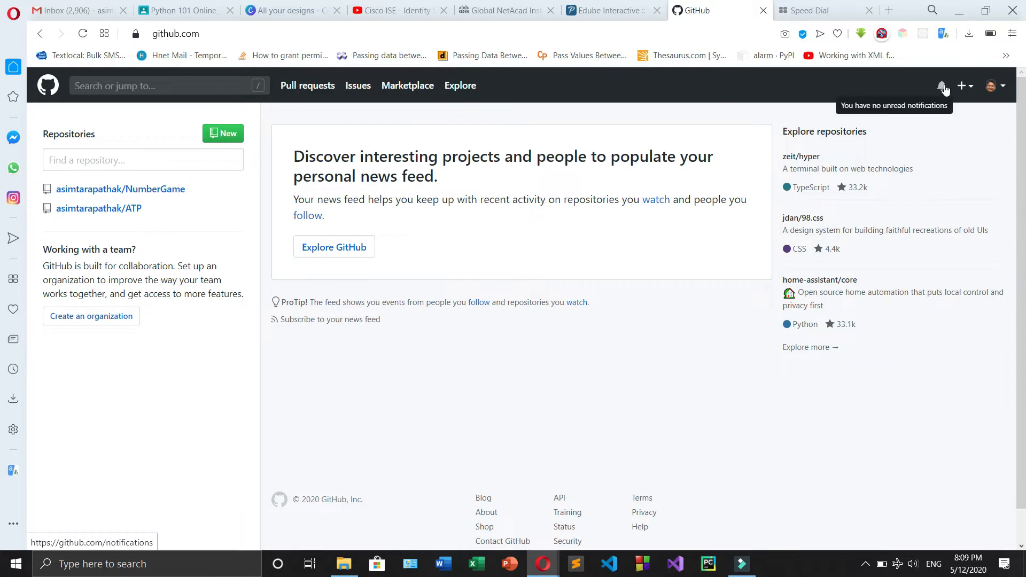
left_click(972, 86)
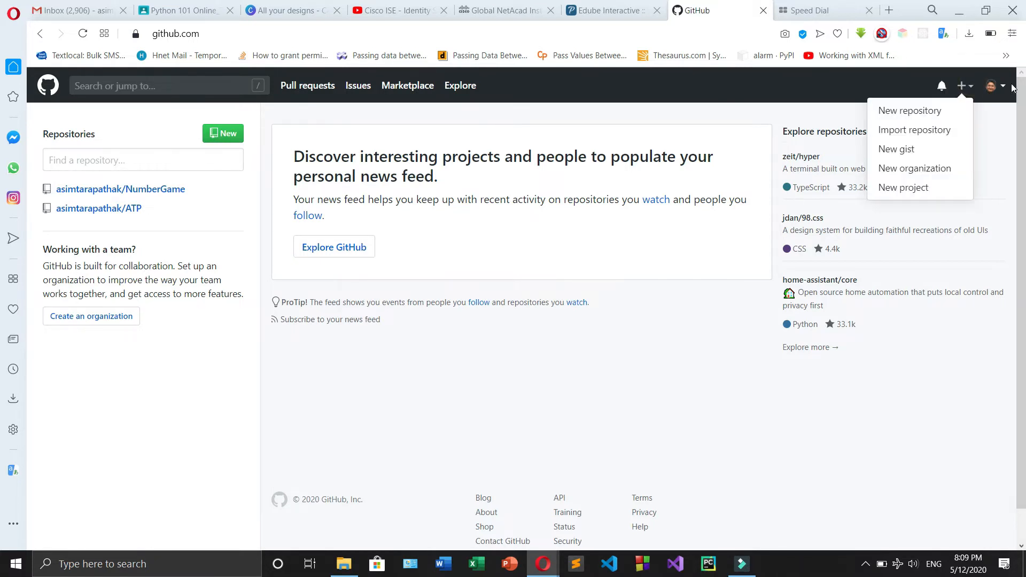
left_click(1005, 87)
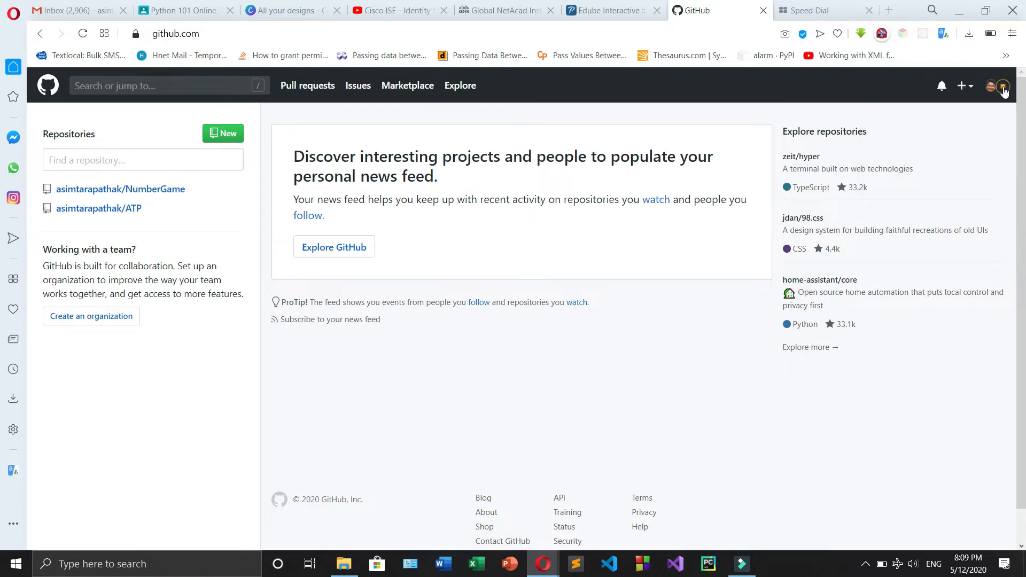
left_click(995, 86)
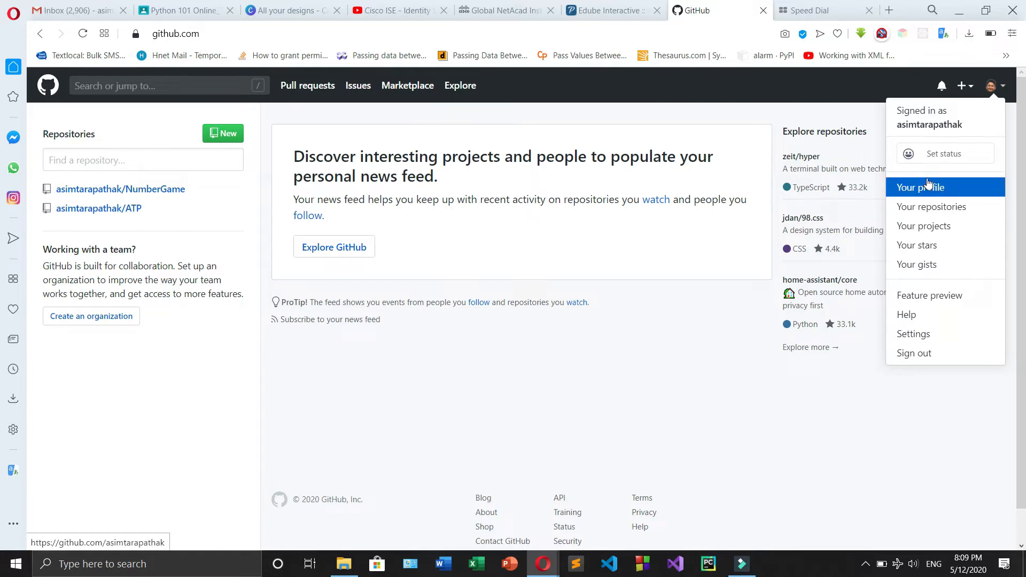
left_click(971, 82)
Start a new repository named Test with the description "This is a demo for github upload"
left_click(965, 86)
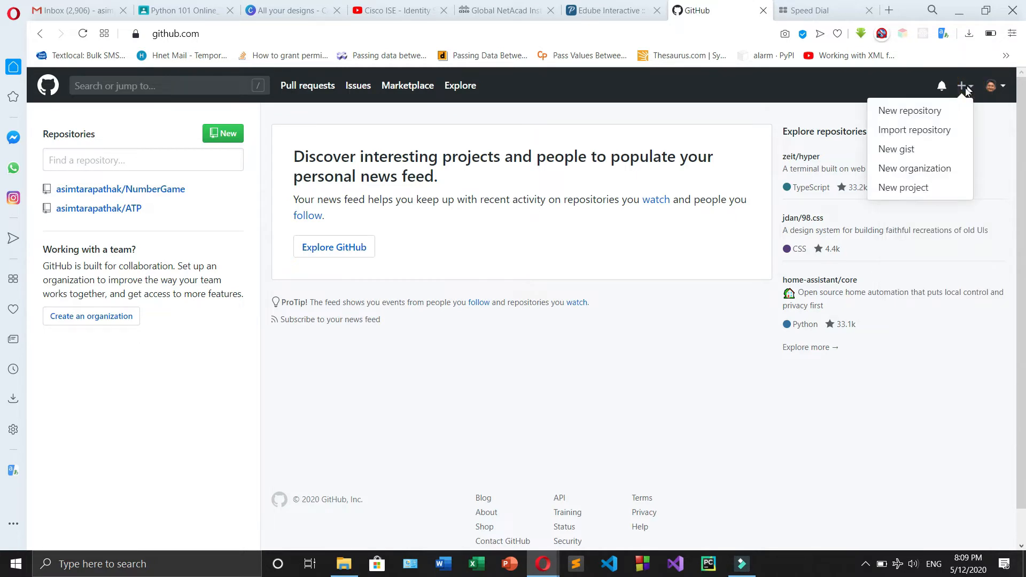
left_click(929, 110)
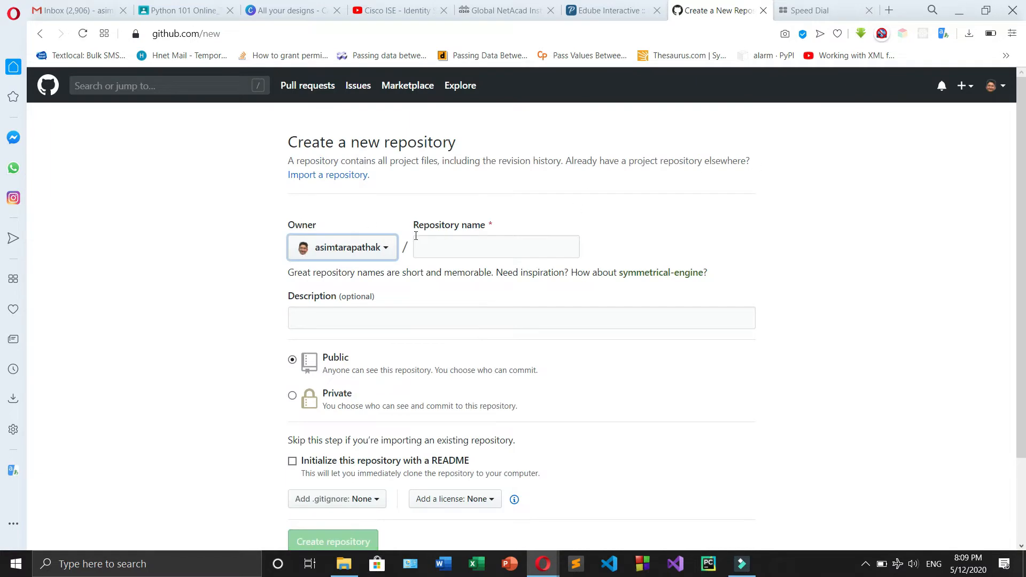
left_click(432, 246)
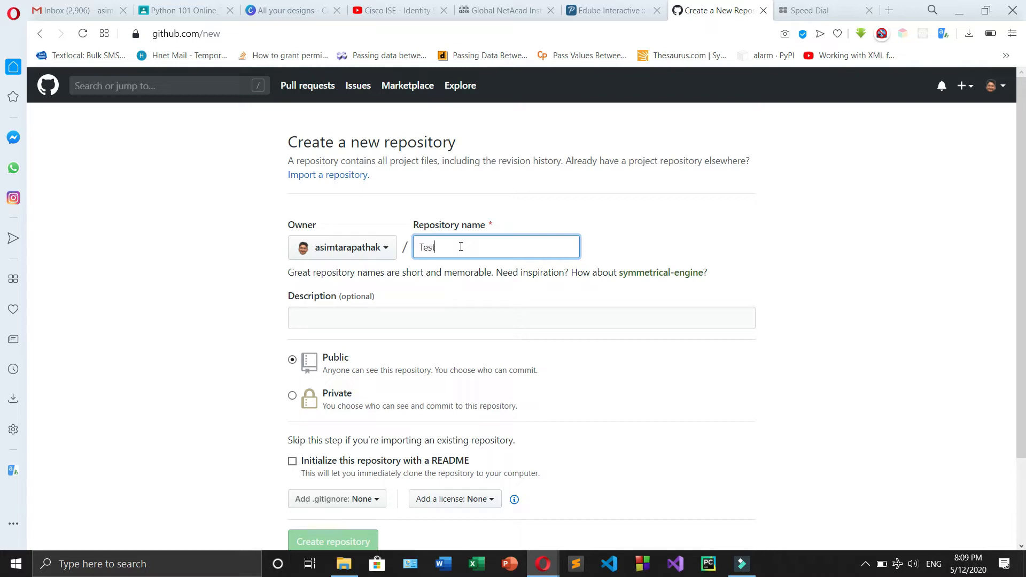
scroll(417, 275, "down", 1)
left_click(319, 252)
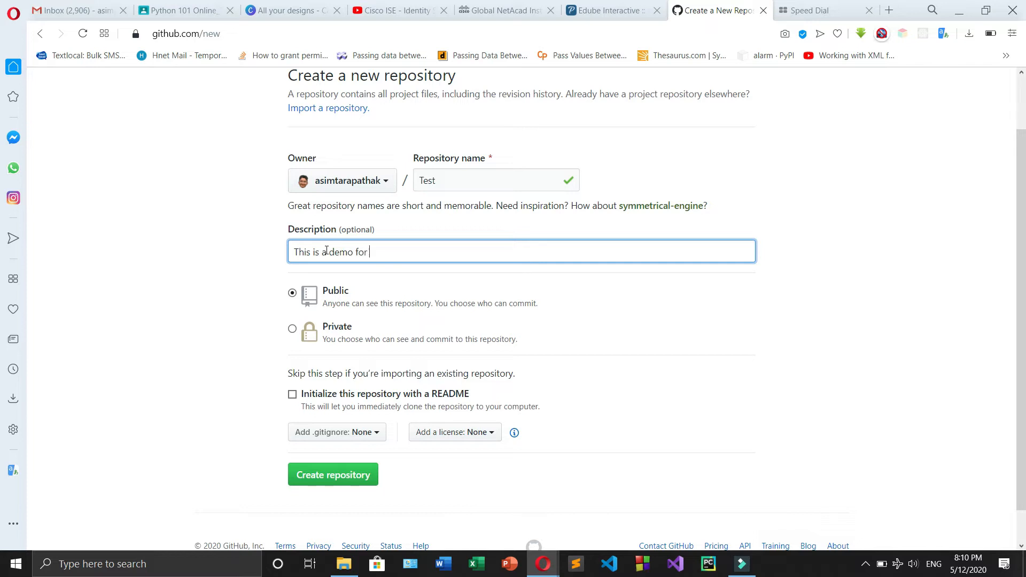
type("b")
left_click(163, 278)
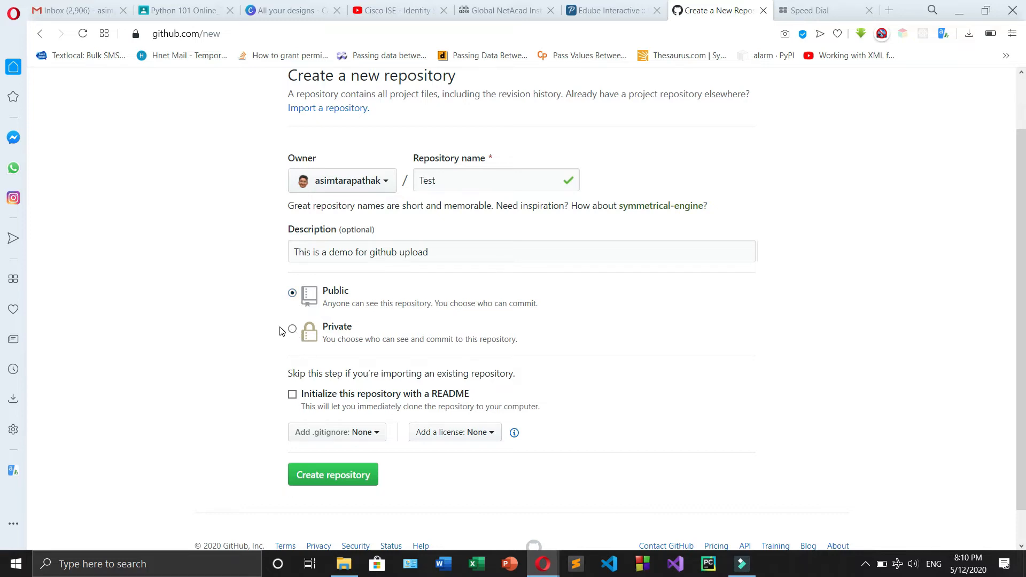
Initialize the repository with a README and add the Python .gitignore template
scroll(282, 331, "down", 1)
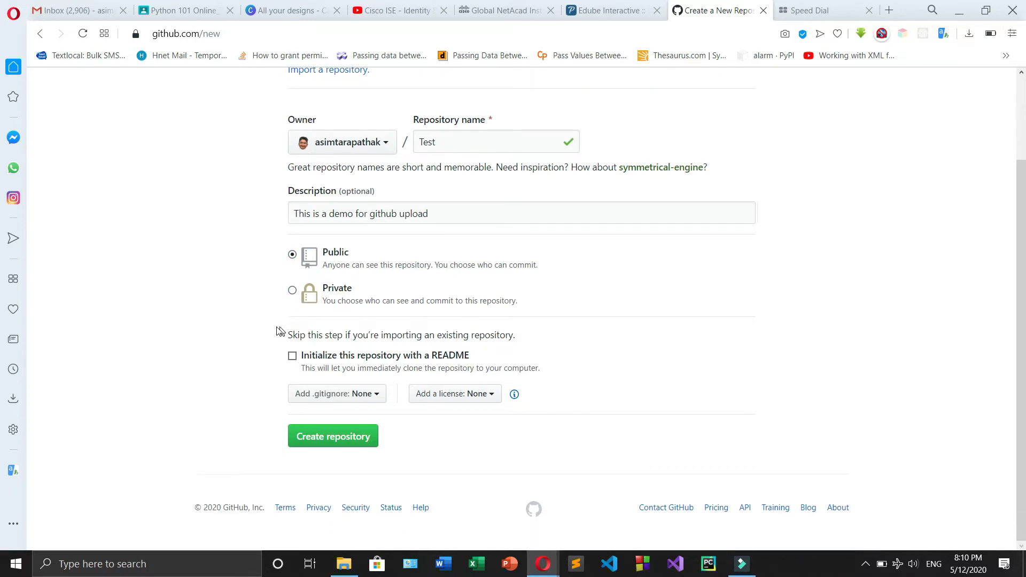
left_click(293, 356)
left_click(377, 394)
scroll(369, 409, "down", 4)
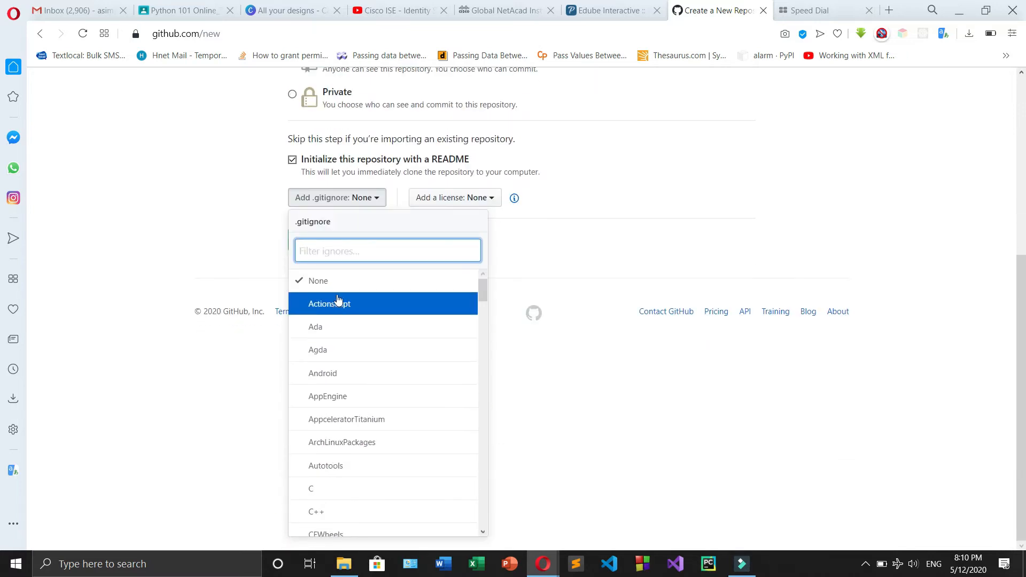
scroll(357, 400, "down", 3)
scroll(357, 400, "down", 12)
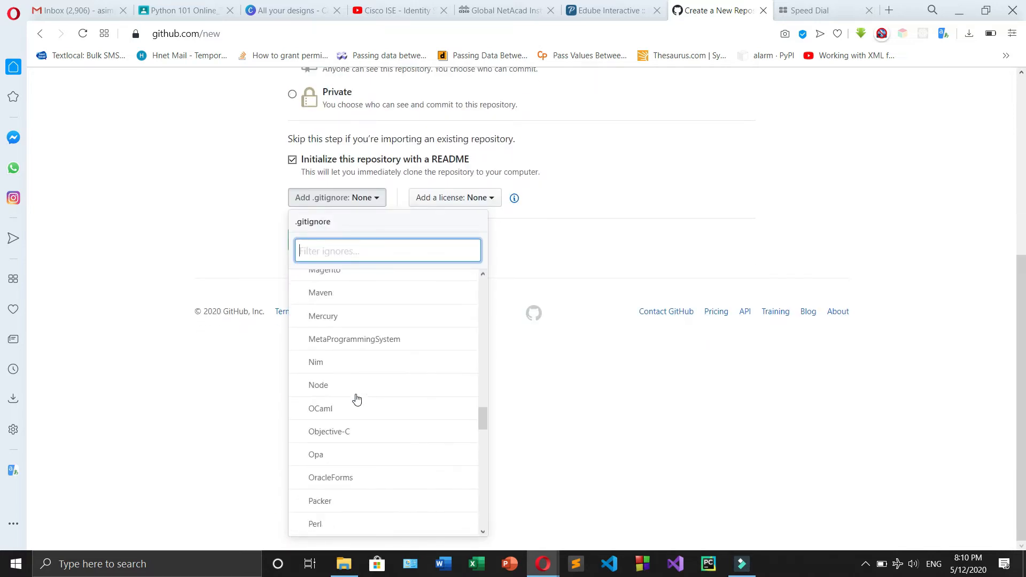
scroll(357, 399, "up", 15)
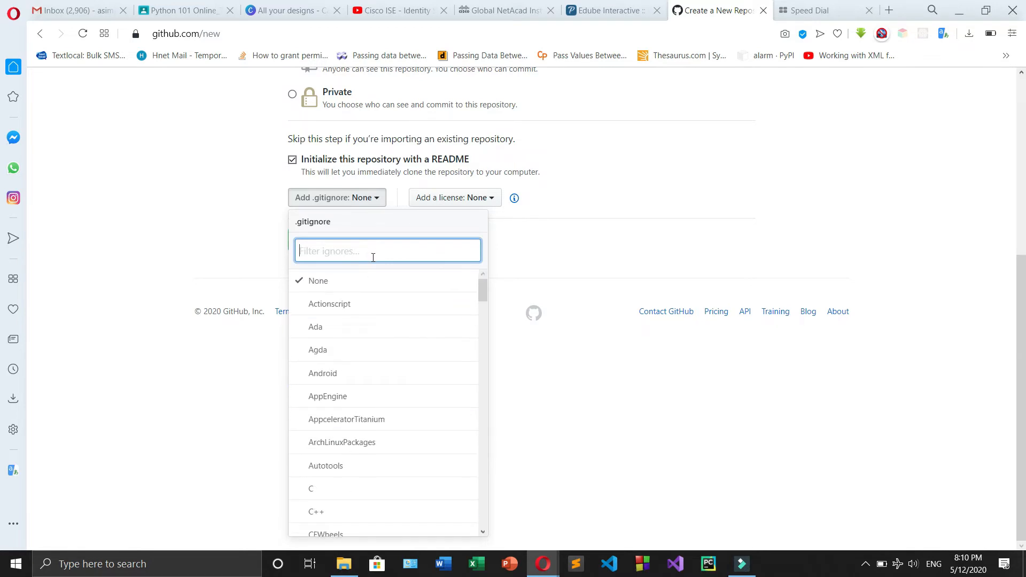
type("Pyth")
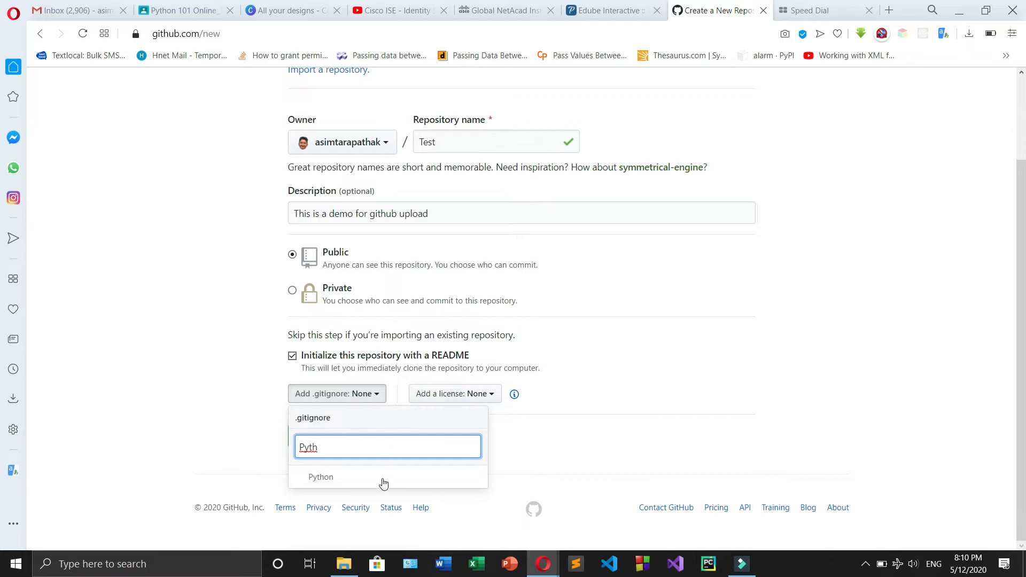
left_click(385, 477)
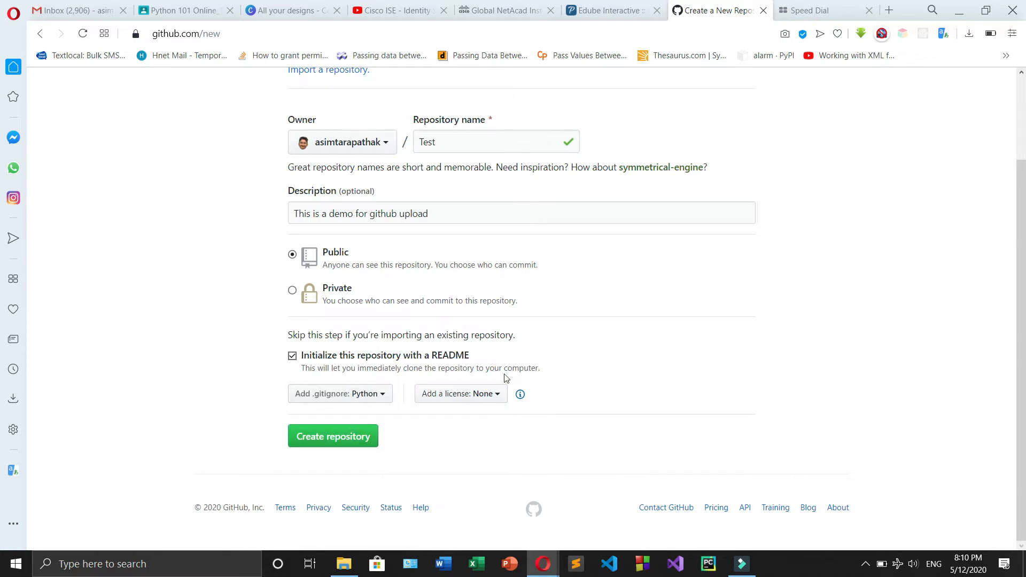
Check the available licenses, keep the license at None and create the repository
left_click(482, 394)
scroll(513, 389, "down", 3)
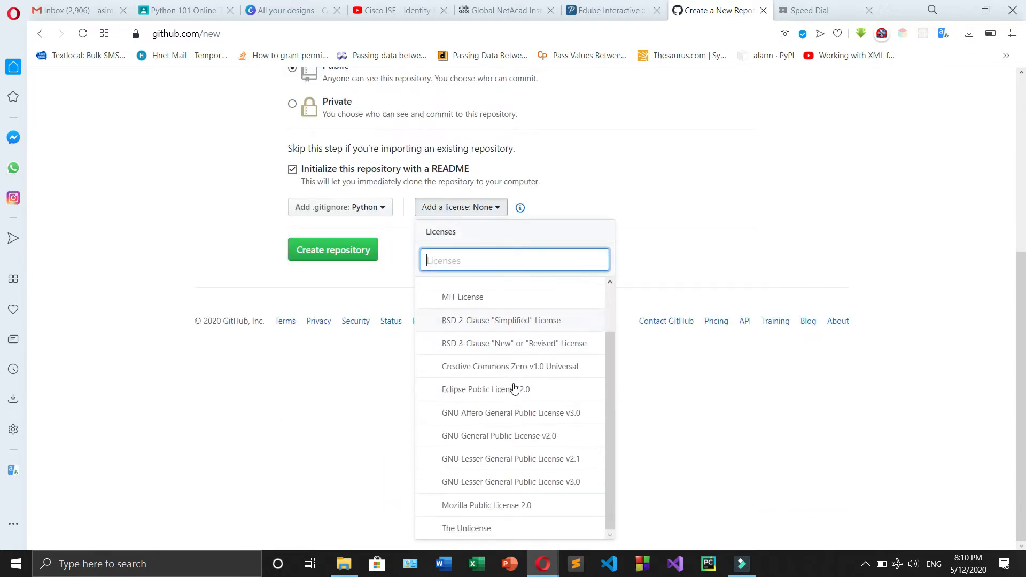
scroll(514, 390, "up", 3)
left_click(470, 209)
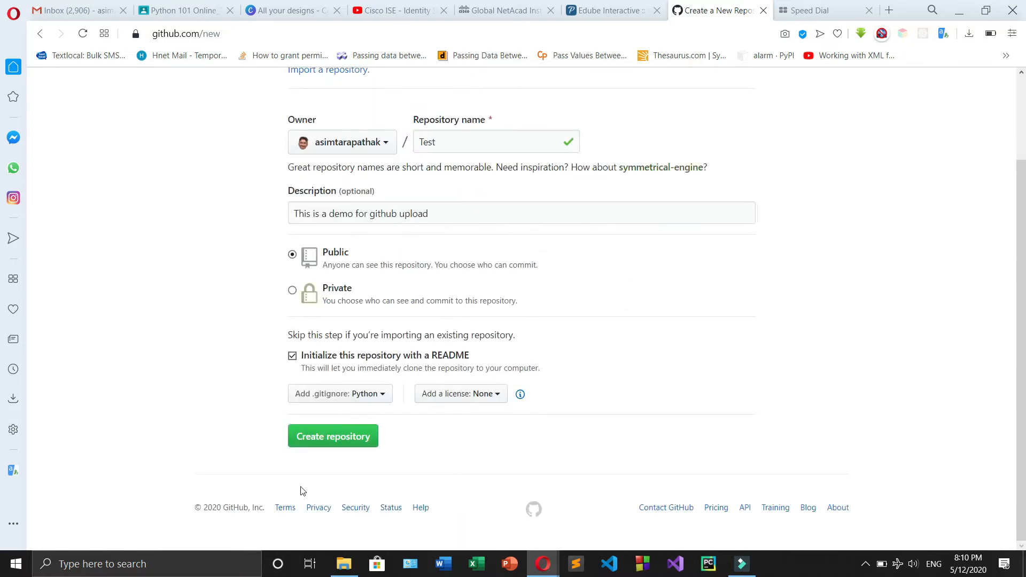
left_click(318, 440)
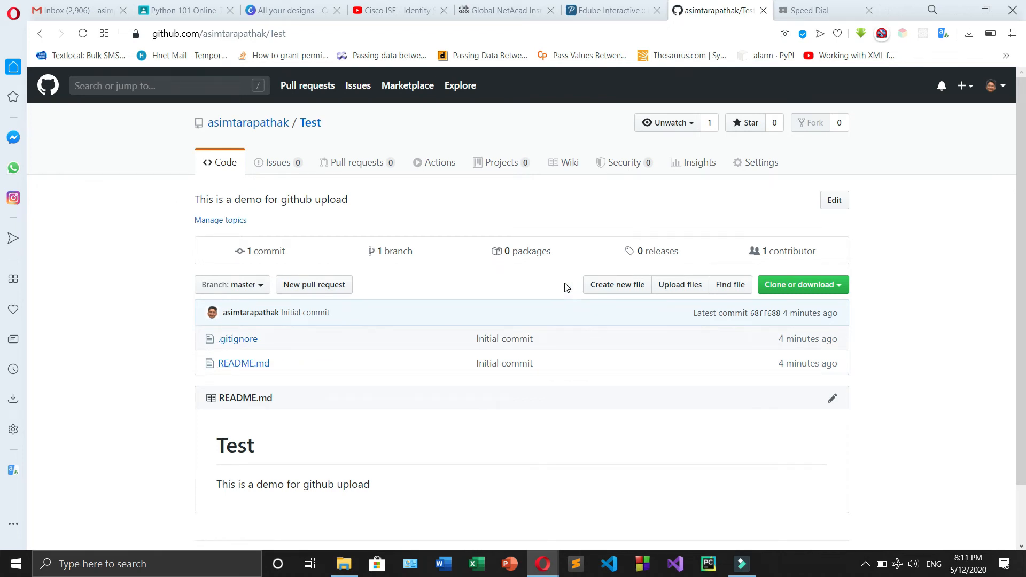
scroll(586, 309, "down", 2)
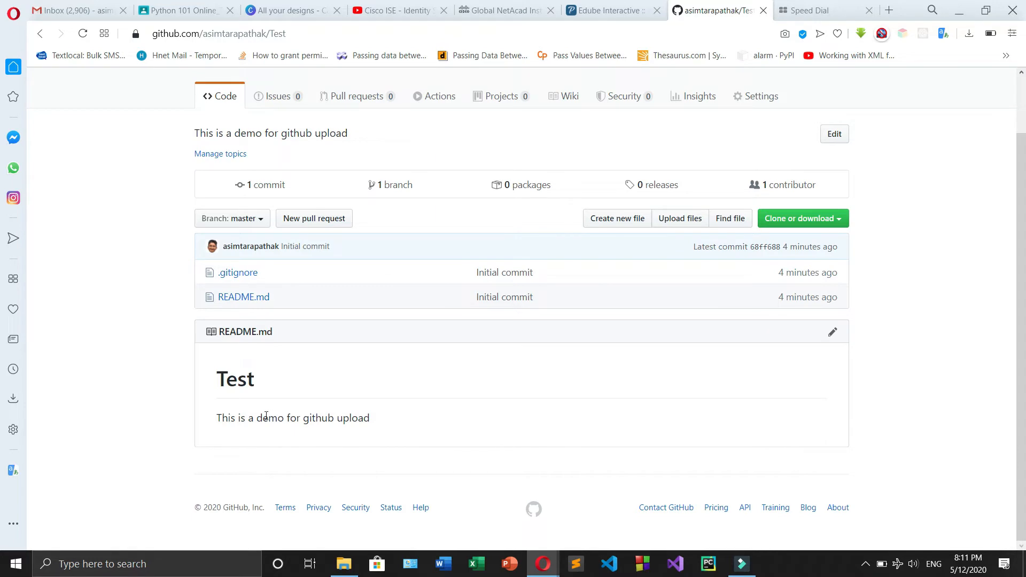
left_click_drag(232, 414, 406, 421)
left_click(348, 380)
scroll(593, 348, "up", 2)
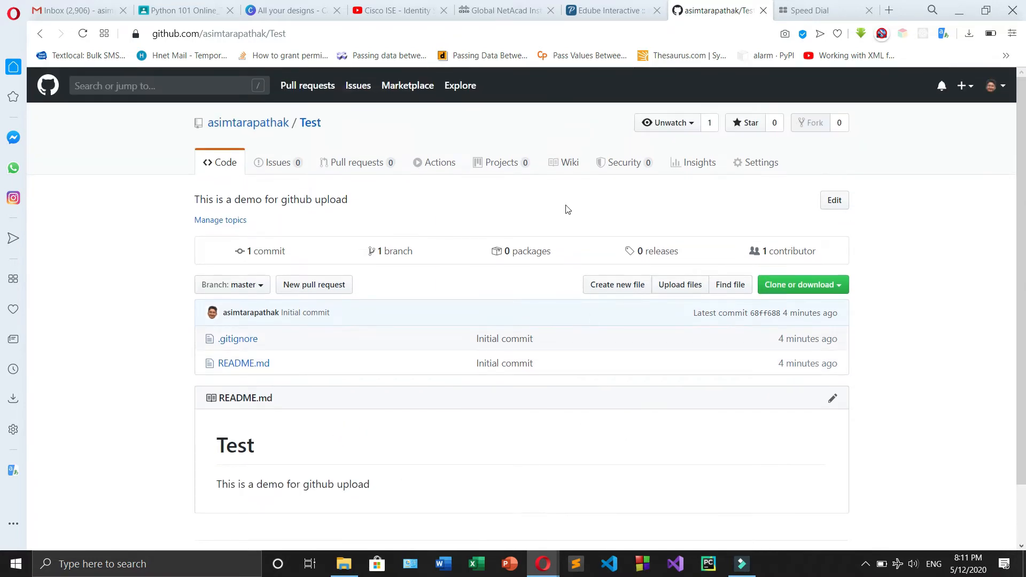
left_click(610, 289)
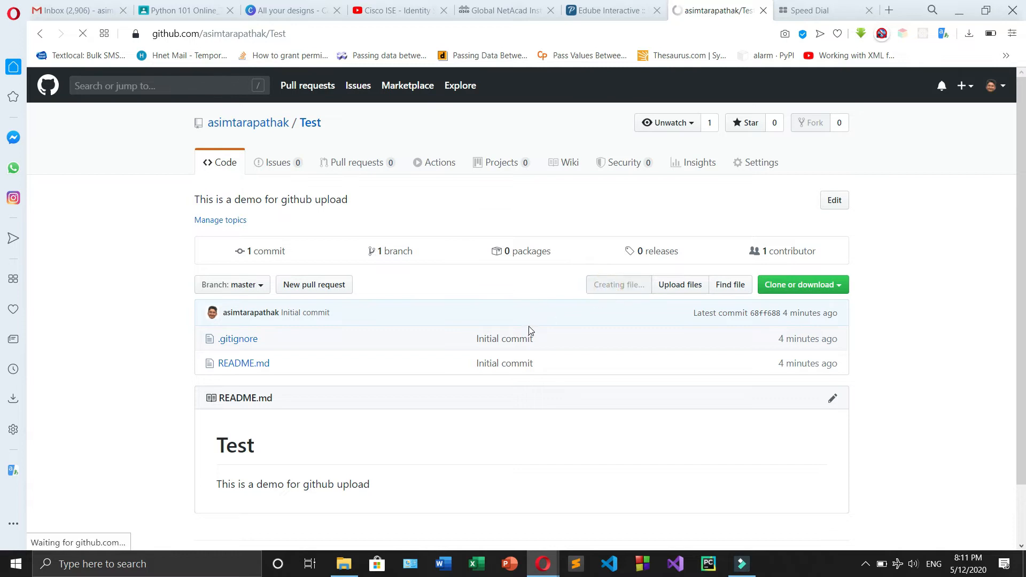
left_click(383, 314)
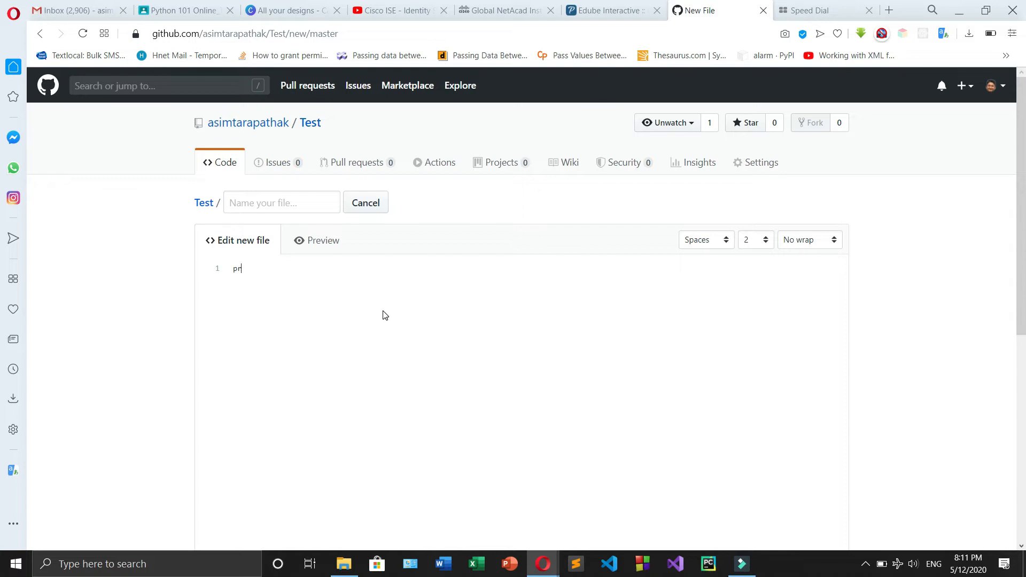
type("pri")
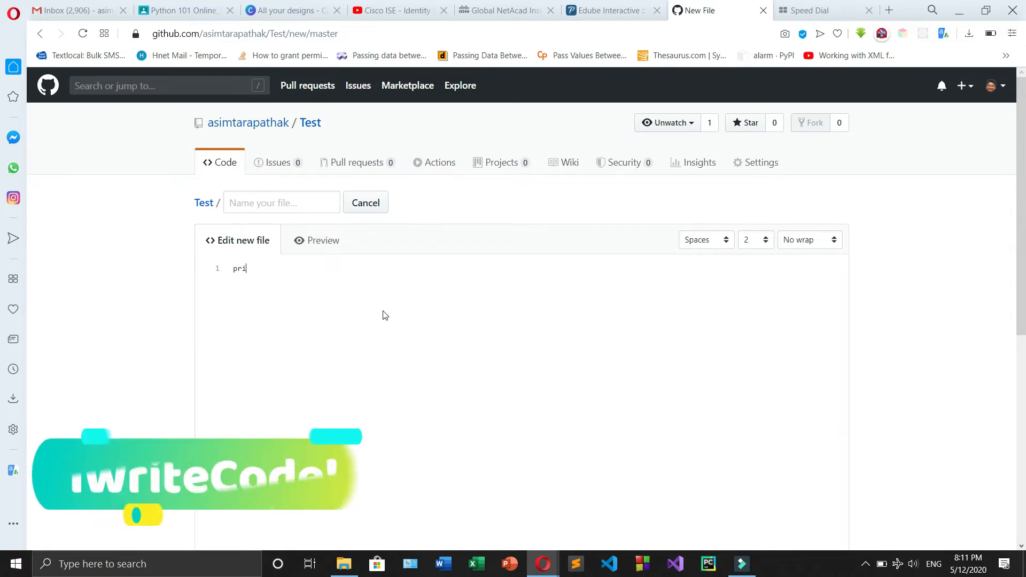
type("nt(")
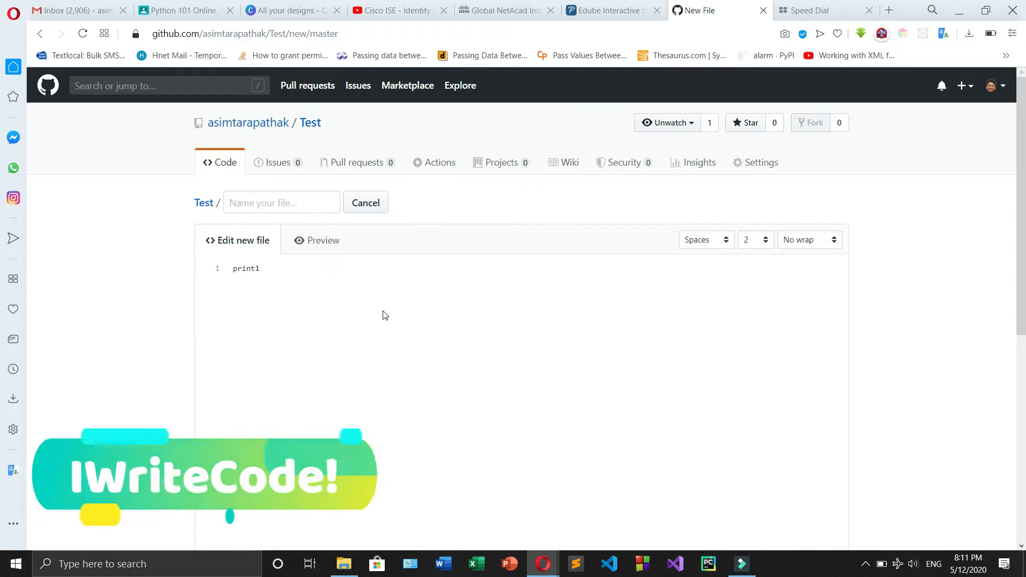
key("BackSpace")
type("(\"helo")
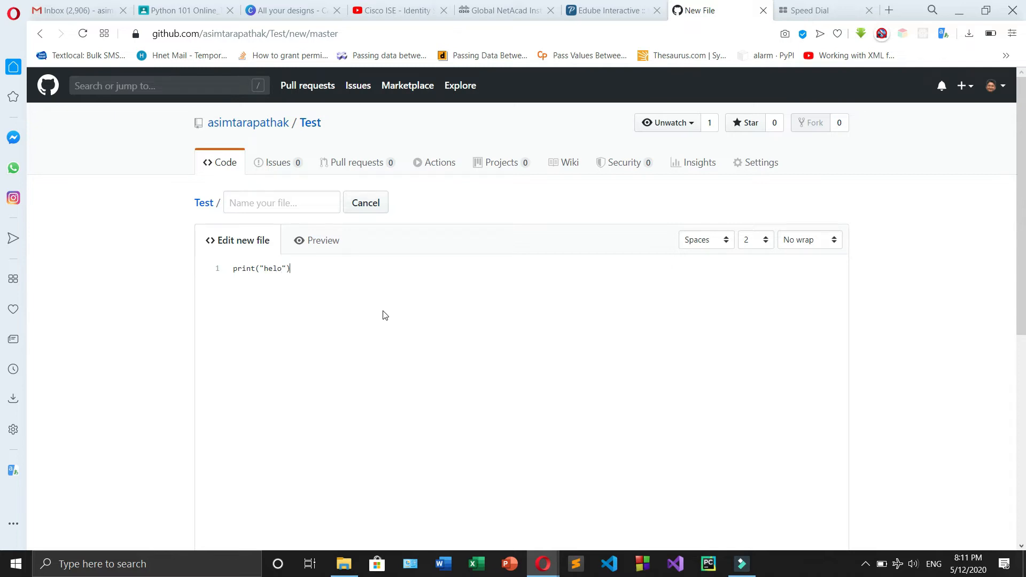
left_click(354, 278)
key("ctrl+a")
key("BackSpace")
left_click(272, 202)
left_click(366, 204)
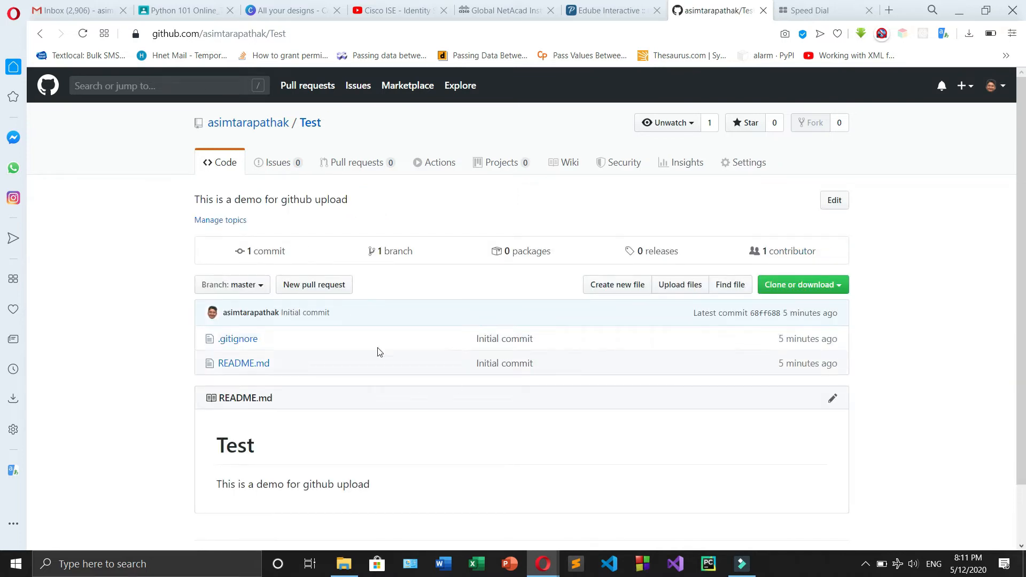
Upload index, main.ui, photo.qrc, photo_rc and setup from the DownloadManager folder in ATP Files > Python Projects on drive E to the Test repository
left_click(685, 283)
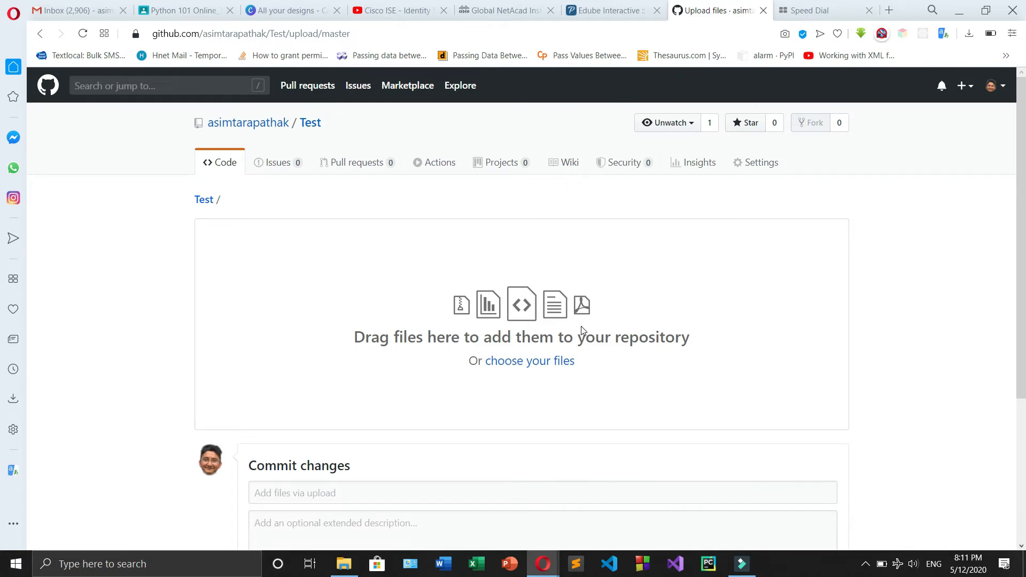
left_click(497, 364)
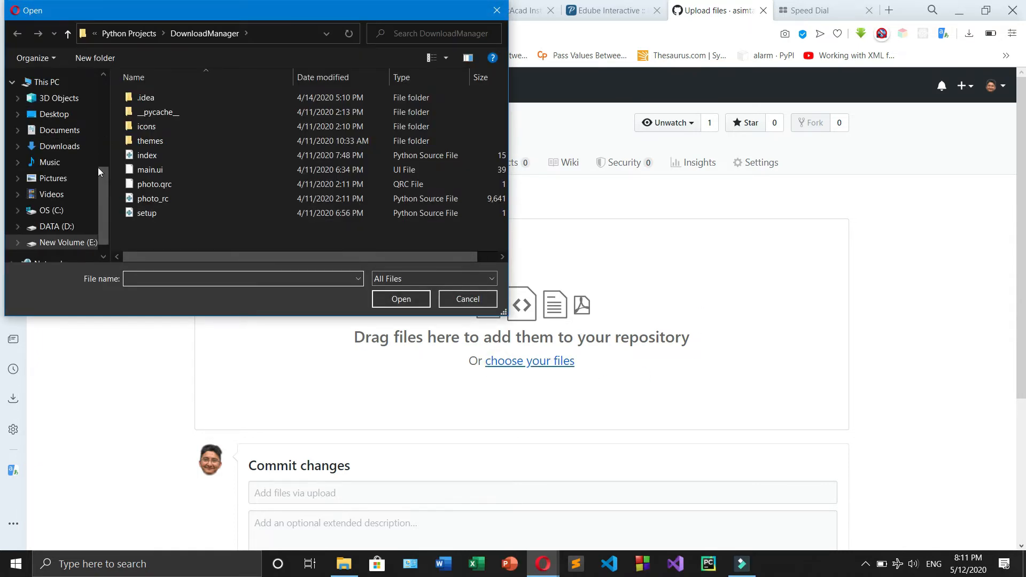
left_click(86, 241)
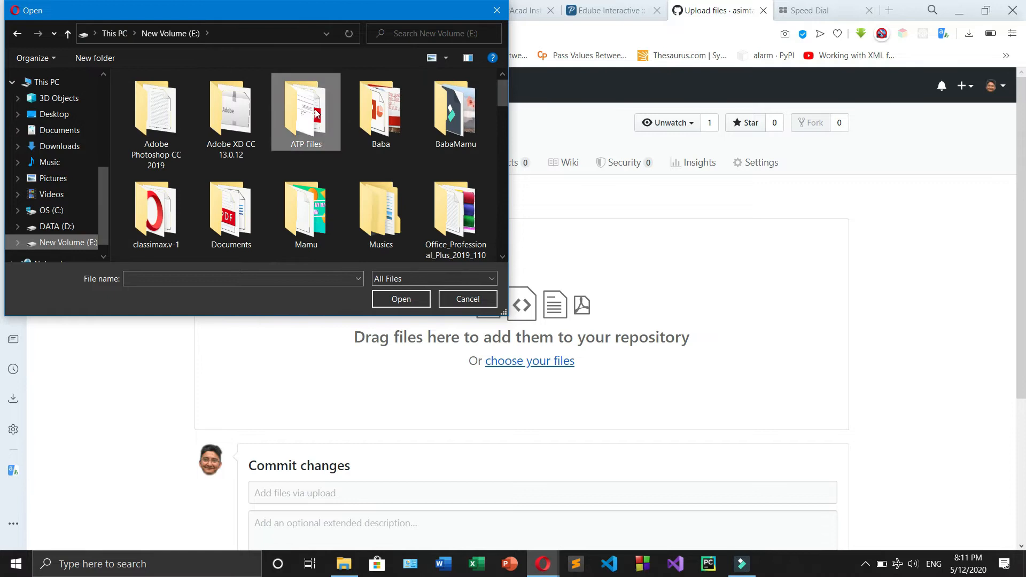
double_click(316, 114)
scroll(316, 176, "down", 2)
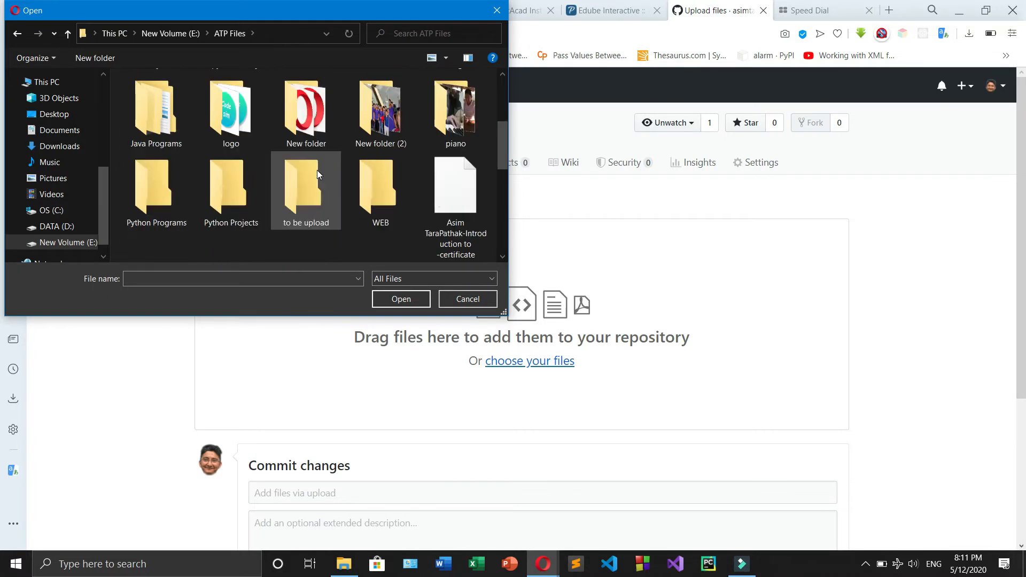
double_click(240, 195)
double_click(217, 113)
left_click_drag(244, 202, 214, 92)
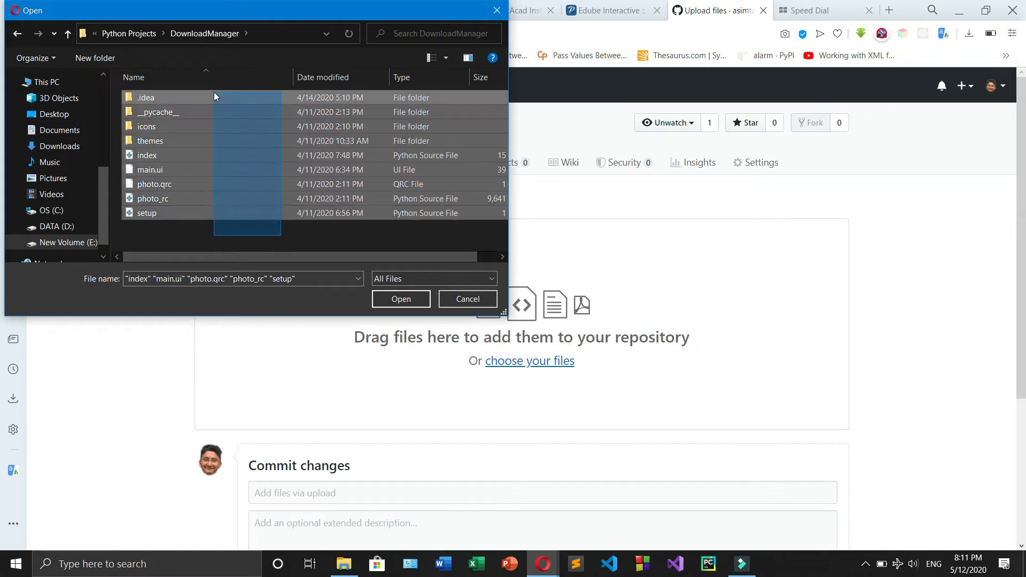
left_click(401, 299)
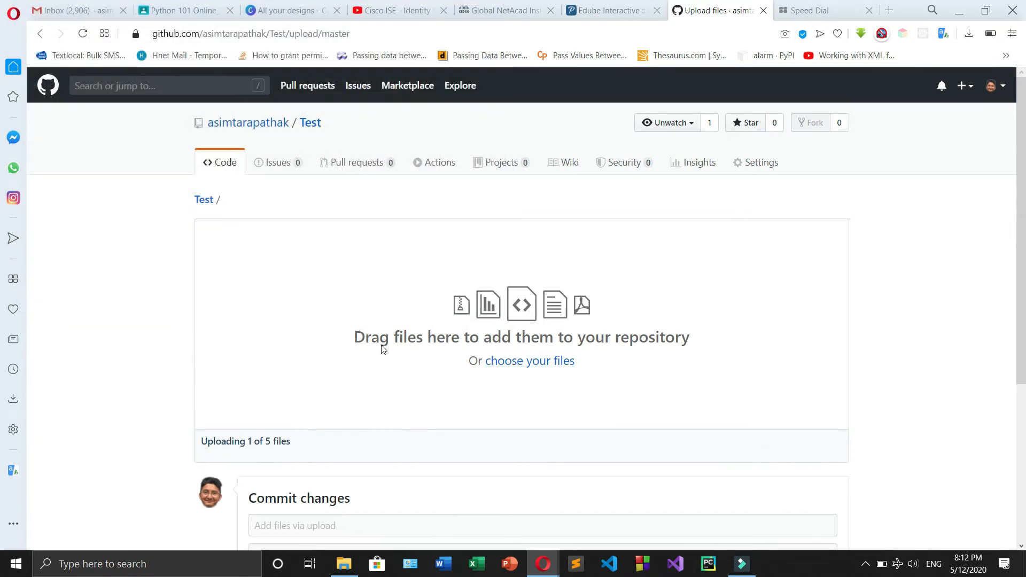
scroll(379, 338, "down", 3)
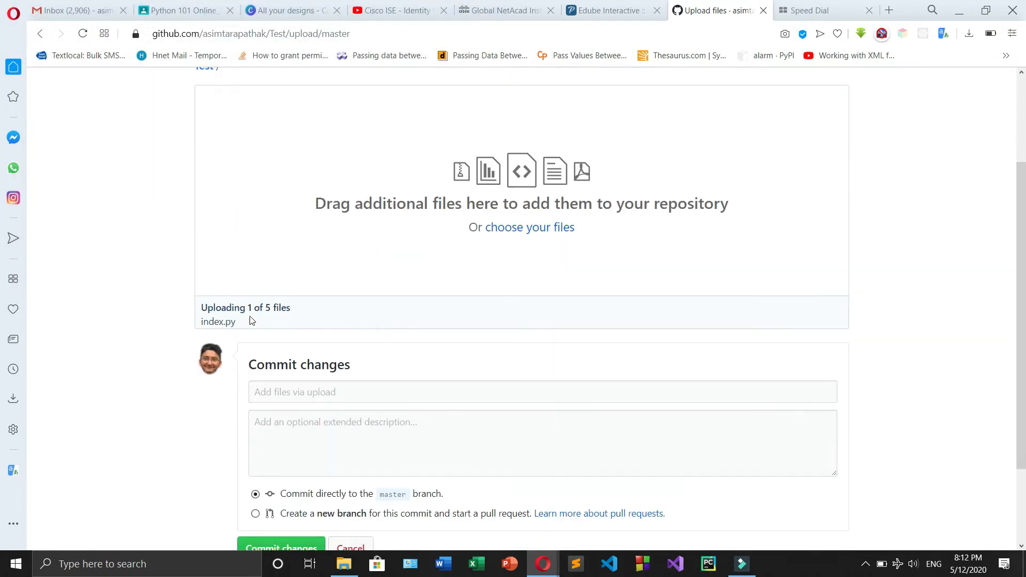
Check the contents of the DownloadManager folder in File Explorer, then return to the GitHub upload page
mouse_move(344, 564)
left_click(344, 503)
left_click(389, 431)
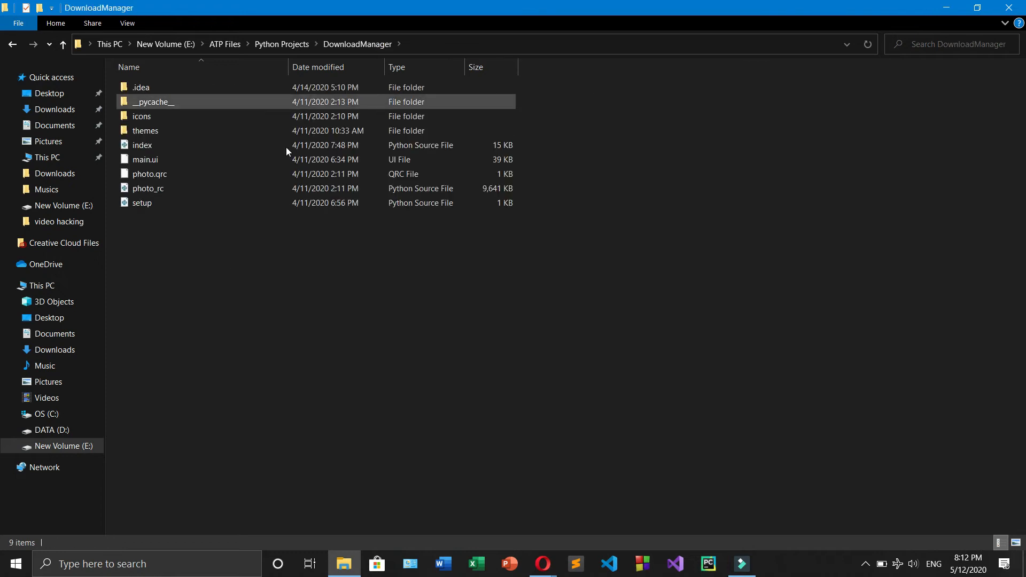
left_click(946, 7)
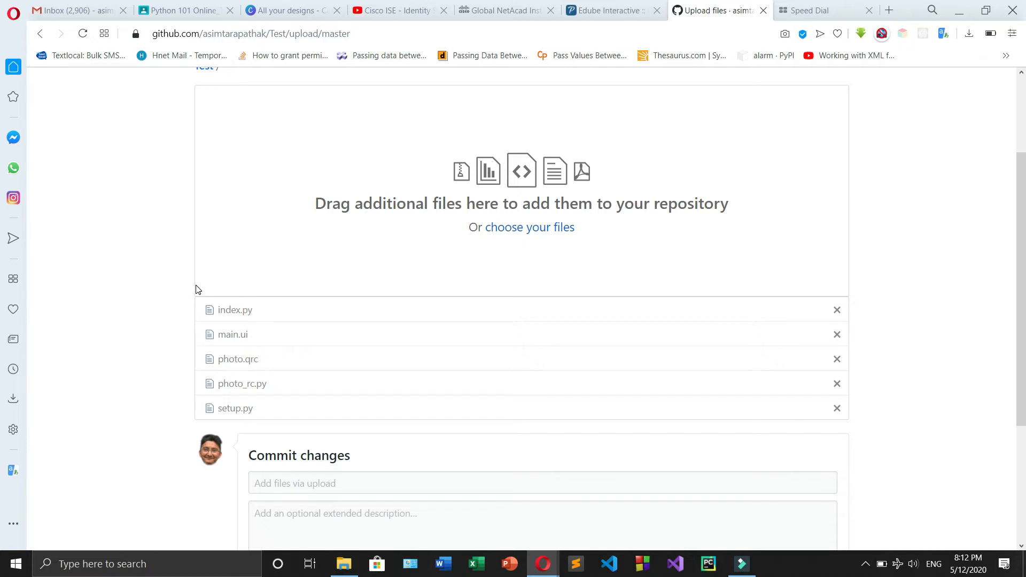
Review the five files listed for upload and cancel the pending upload to the Test repository
left_click_drag(189, 303, 284, 428)
left_click(156, 339)
left_click_drag(157, 303, 263, 420)
left_click(131, 299)
scroll(583, 334, "down", 4)
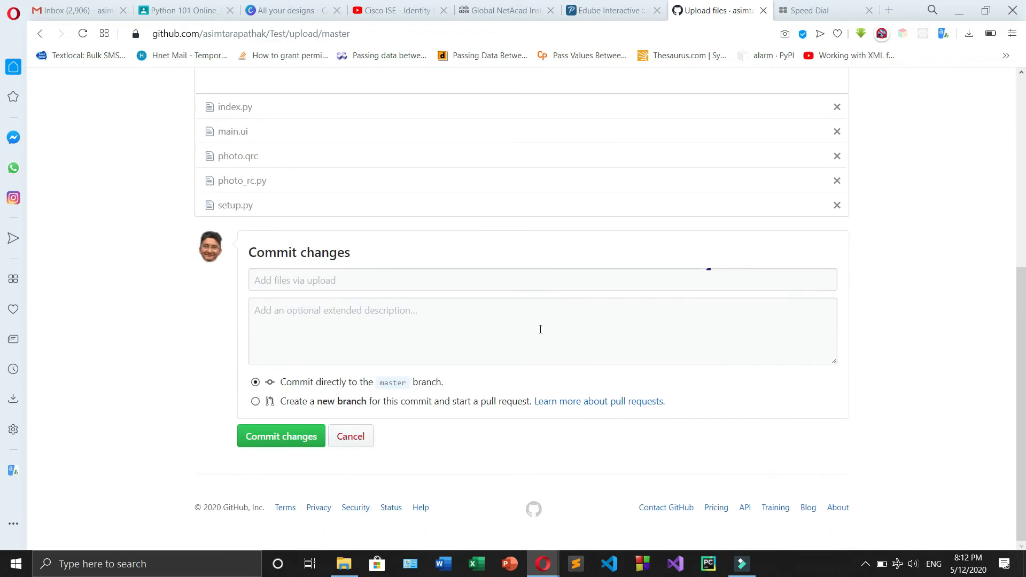
left_click(353, 439)
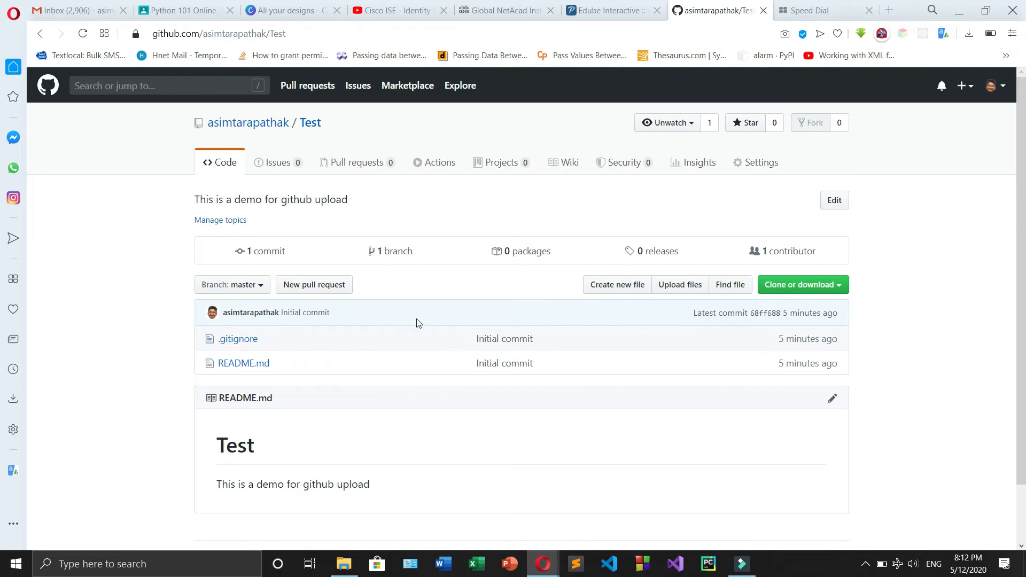
Reopen the Test repository's file upload and add everything in the DownloadManager folder, including the .idea, __pycache__, icons and themes folders
left_click(679, 284)
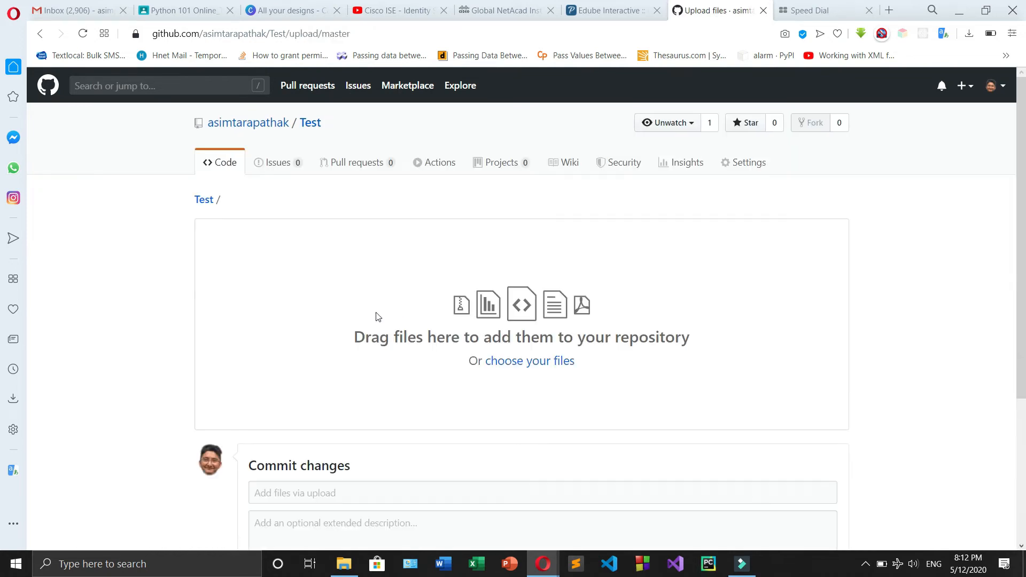
scroll(396, 299, "down", 2)
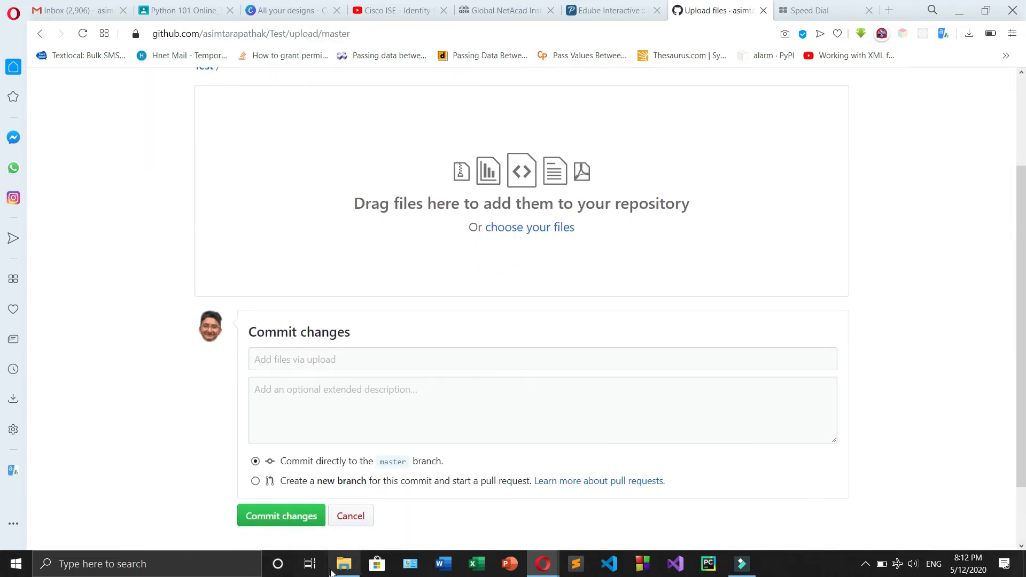
key("alt+Tab")
left_click_drag(382, 403, 209, 81)
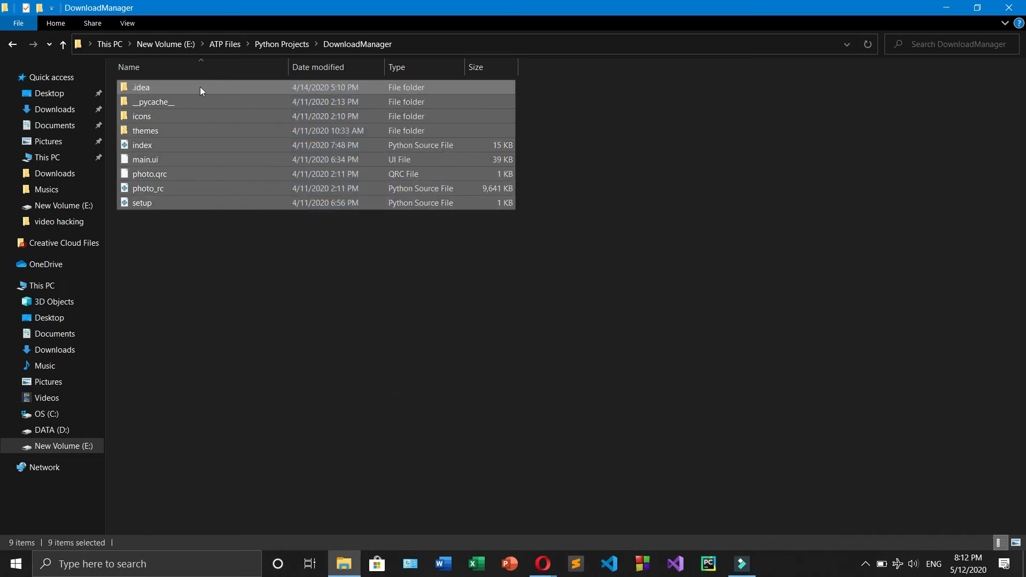
left_click_drag(184, 117, 556, 208)
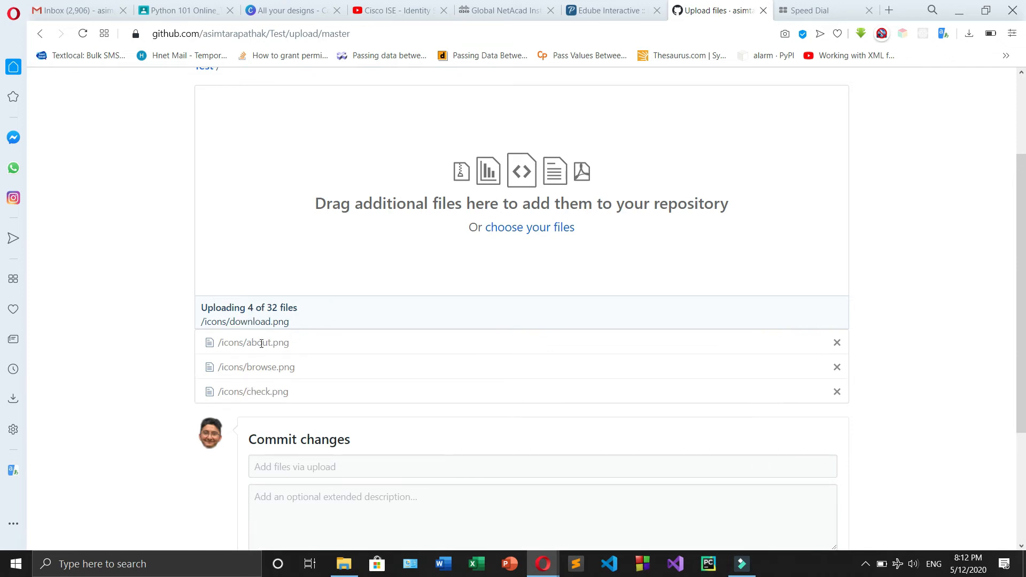
Wait for all the DownloadManager files to upload and commit them directly to the master branch with the default commit message
scroll(138, 357, "down", 2)
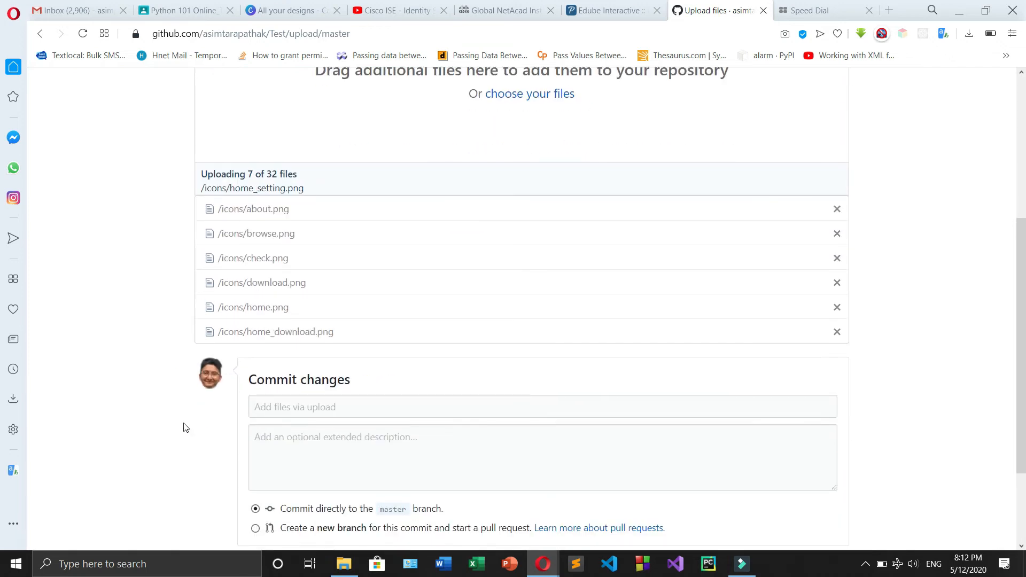
scroll(720, 499, "down", 2)
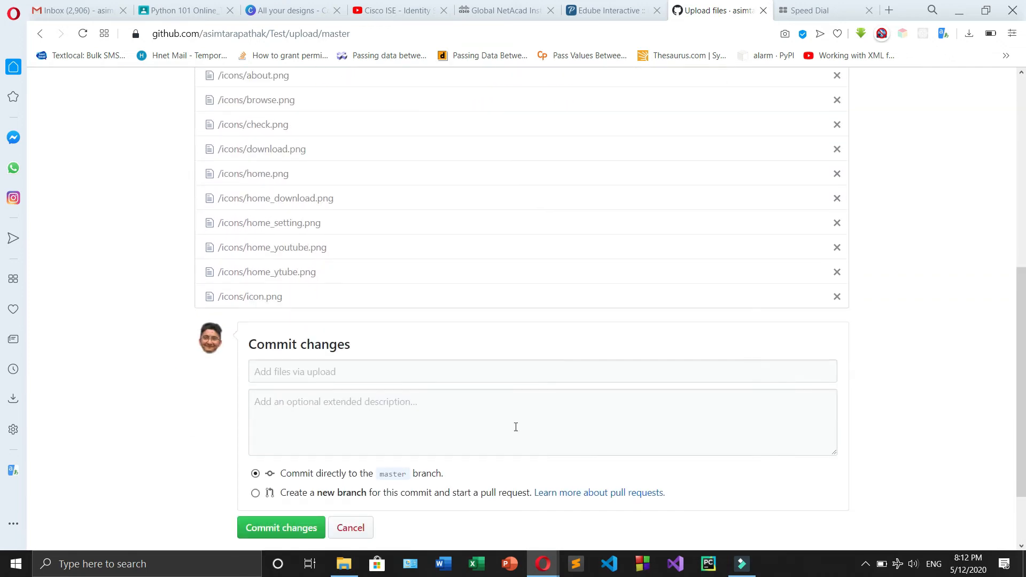
left_click(450, 404)
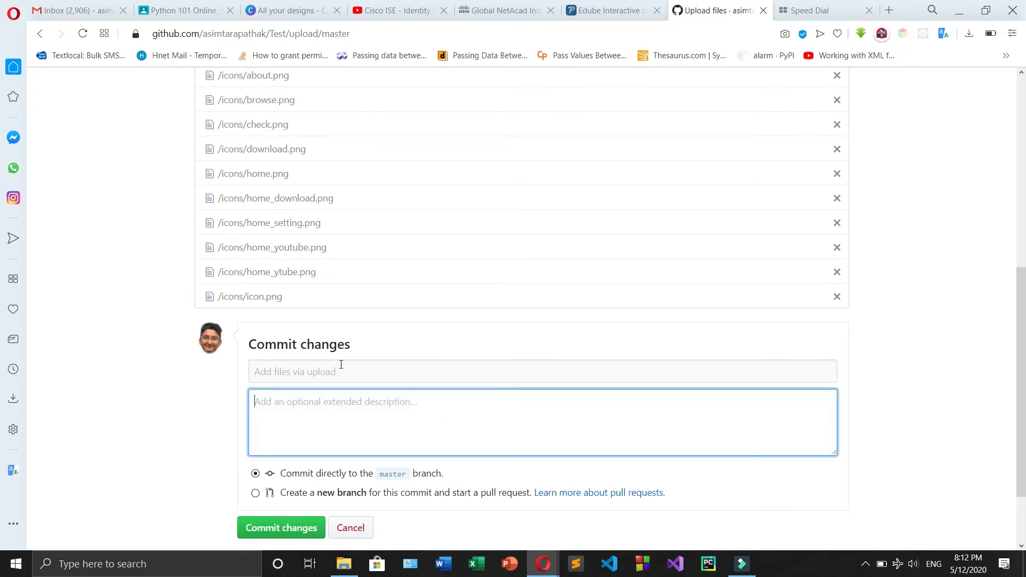
scroll(302, 397, "down", 3)
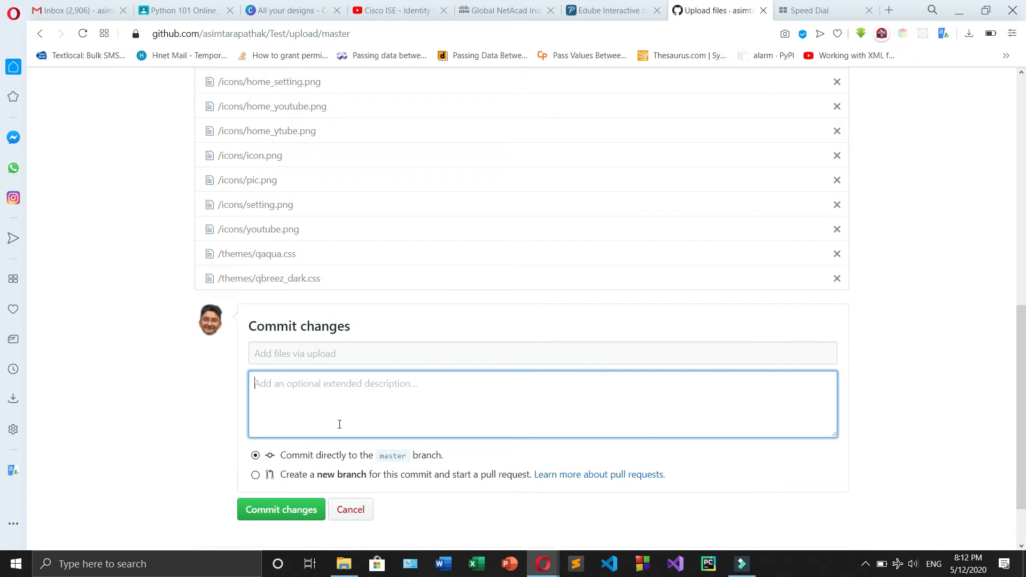
scroll(342, 429, "up", 5)
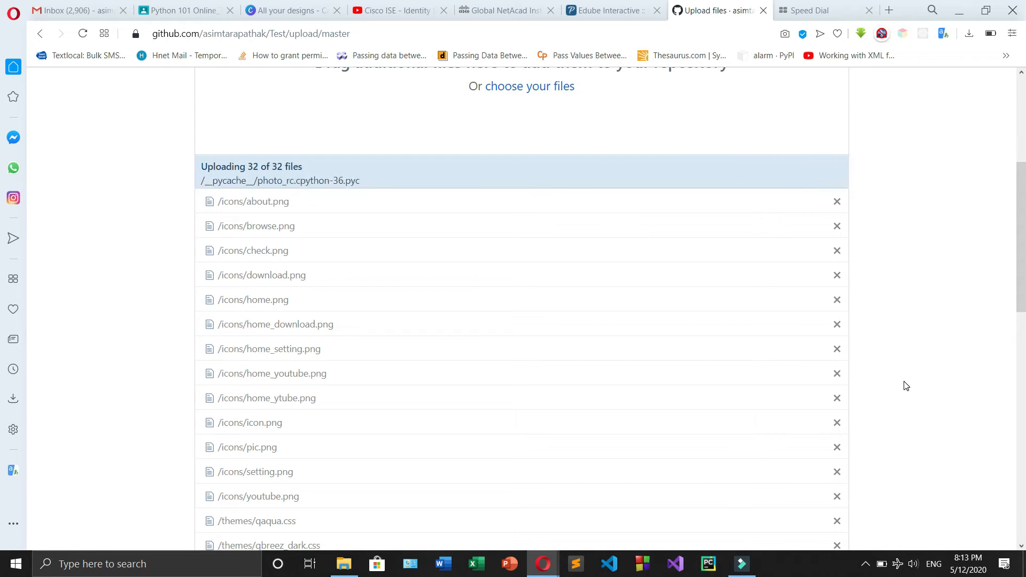
scroll(805, 385, "down", 10)
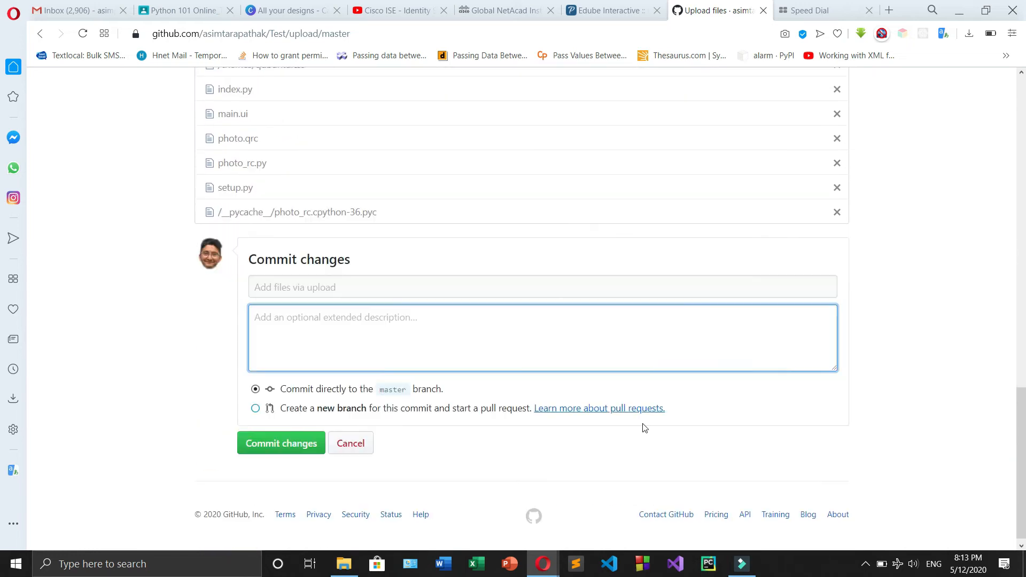
left_click(304, 439)
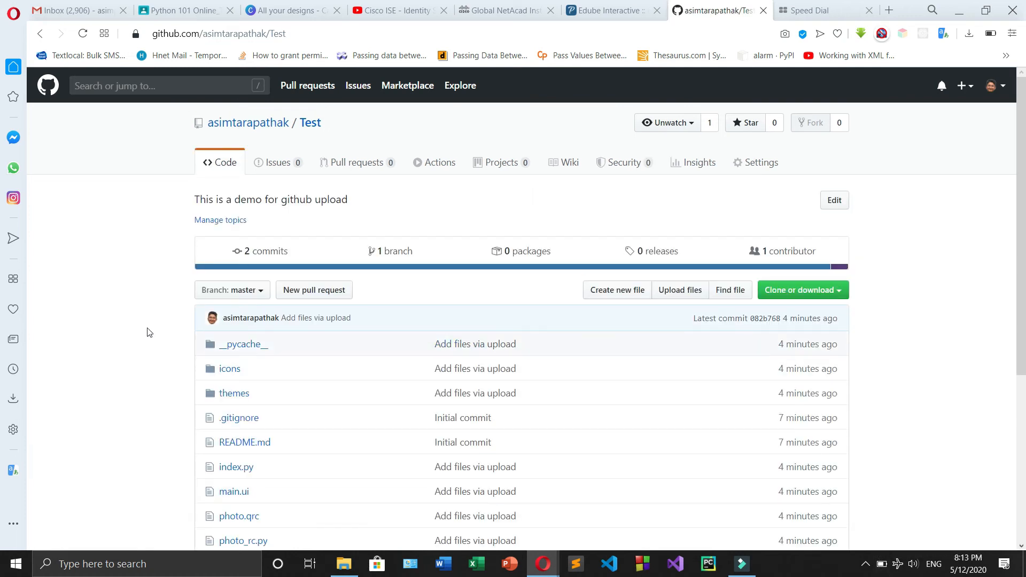
Examine the committed files in the Test repository, including the contents of the icons folder, and return to the repository's main page
scroll(148, 332, "down", 5)
scroll(200, 218, "up", 3)
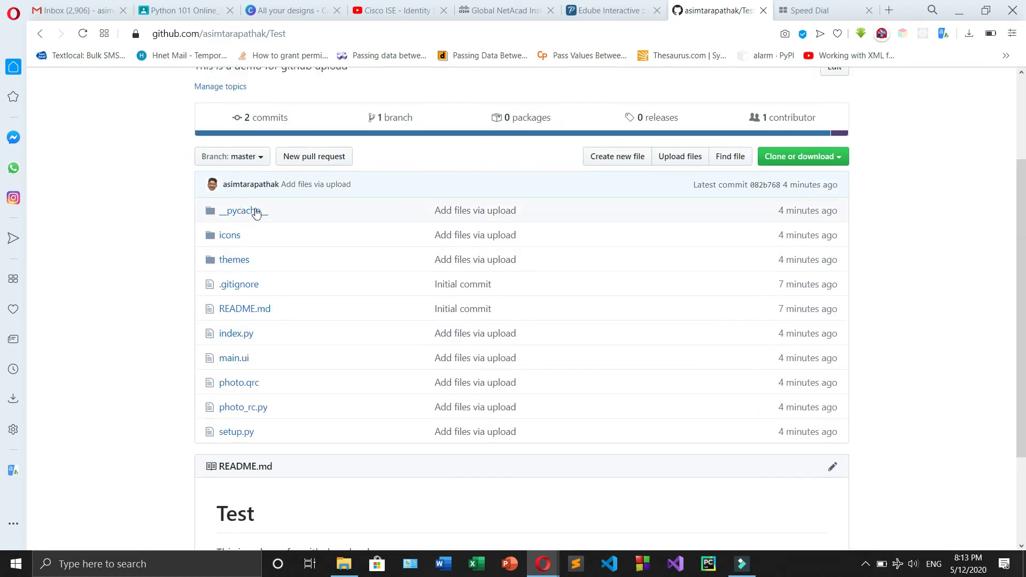
left_click(229, 240)
scroll(182, 281, "down", 2)
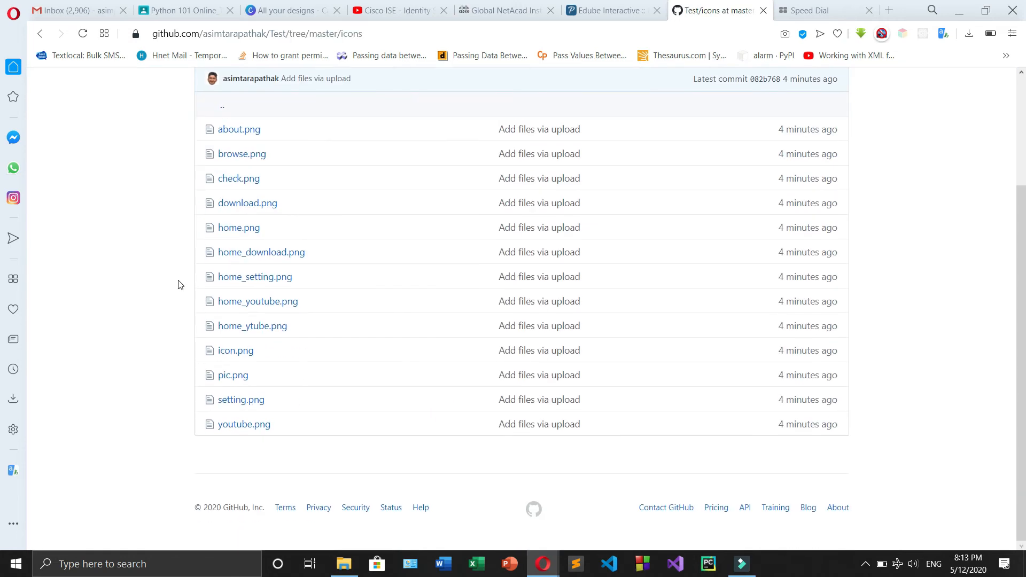
left_click(40, 33)
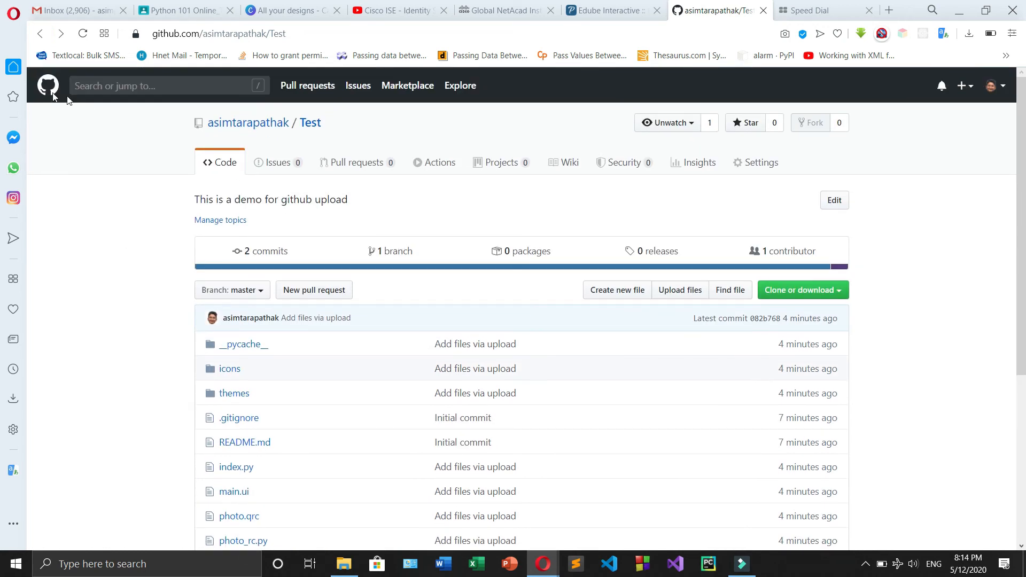
Go to the GitHub home page and open the Test repository from the repository list
left_click(48, 88)
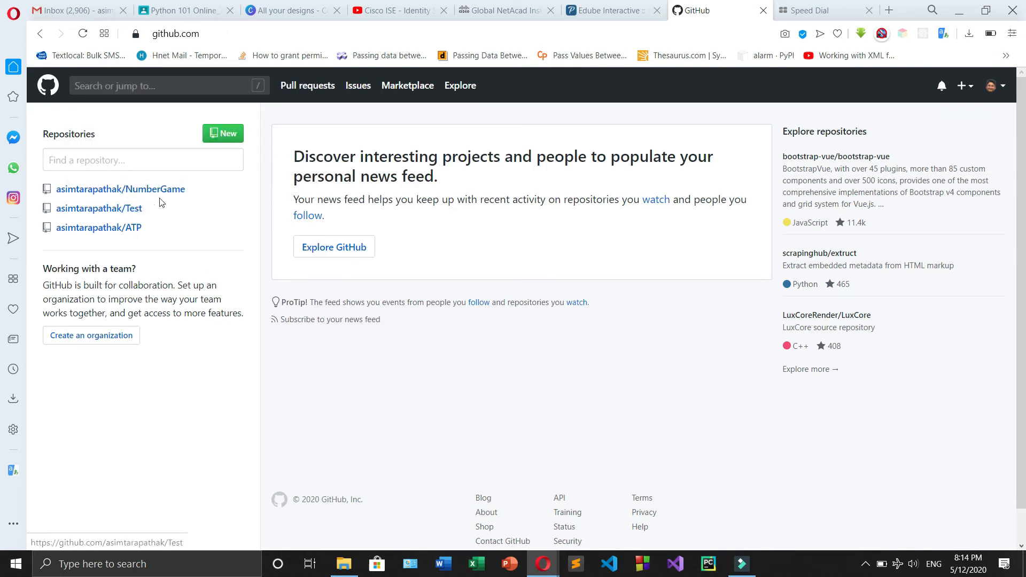
left_click(1003, 88)
left_click(711, 376)
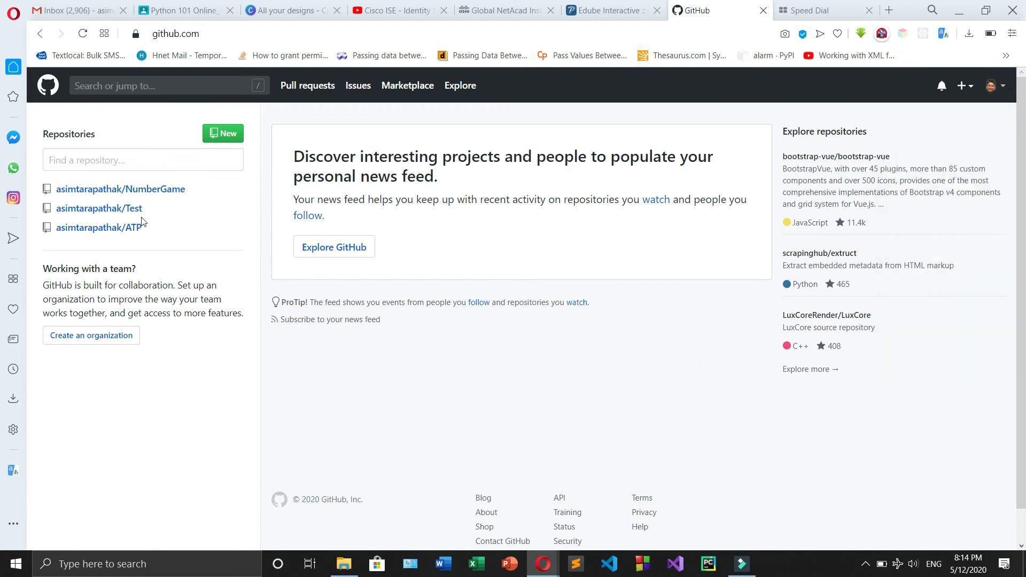
left_click(120, 207)
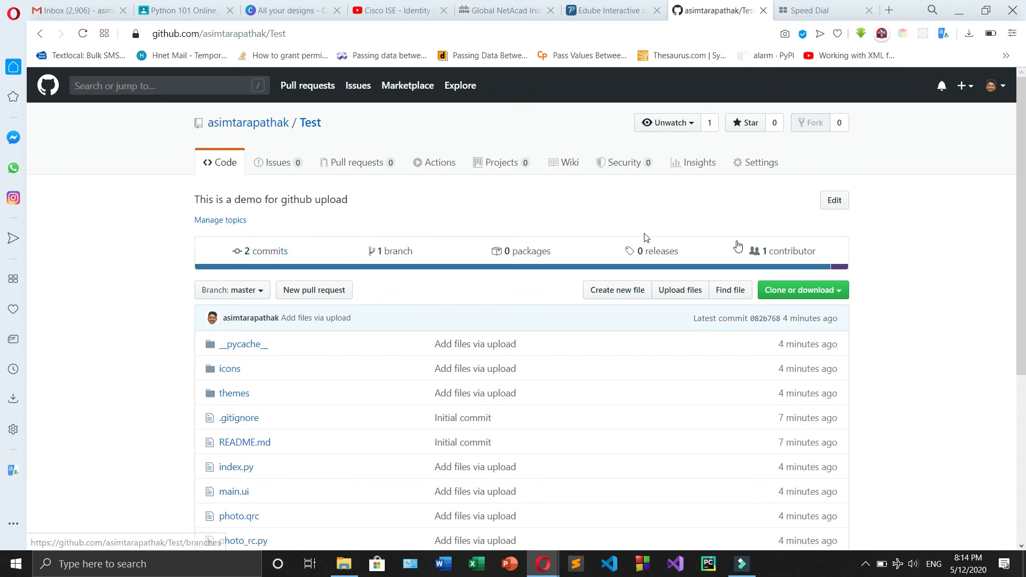
Open the Test repository's settings and start deleting the repository from the Danger Zone
left_click(764, 167)
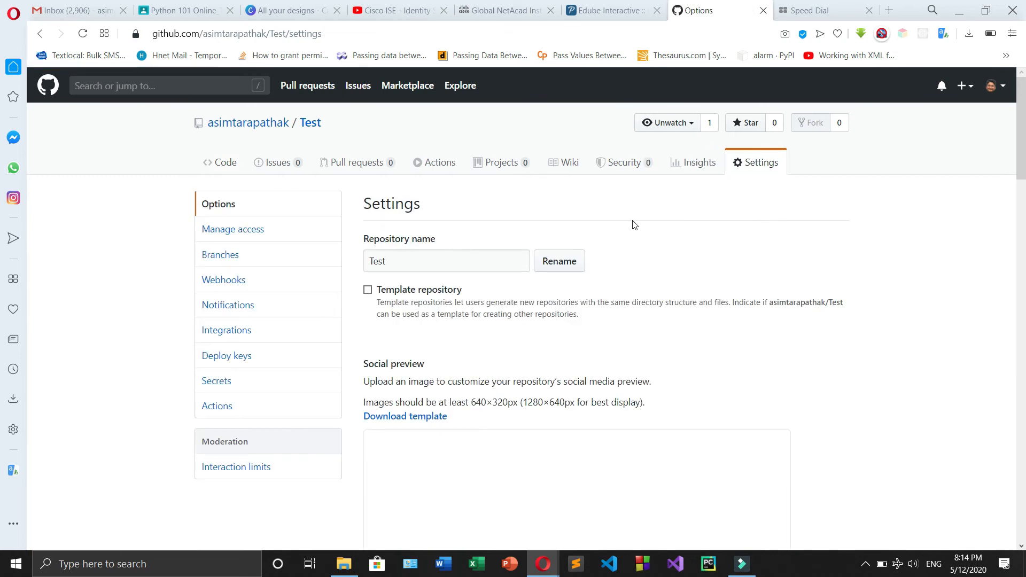
scroll(635, 225, "down", 20)
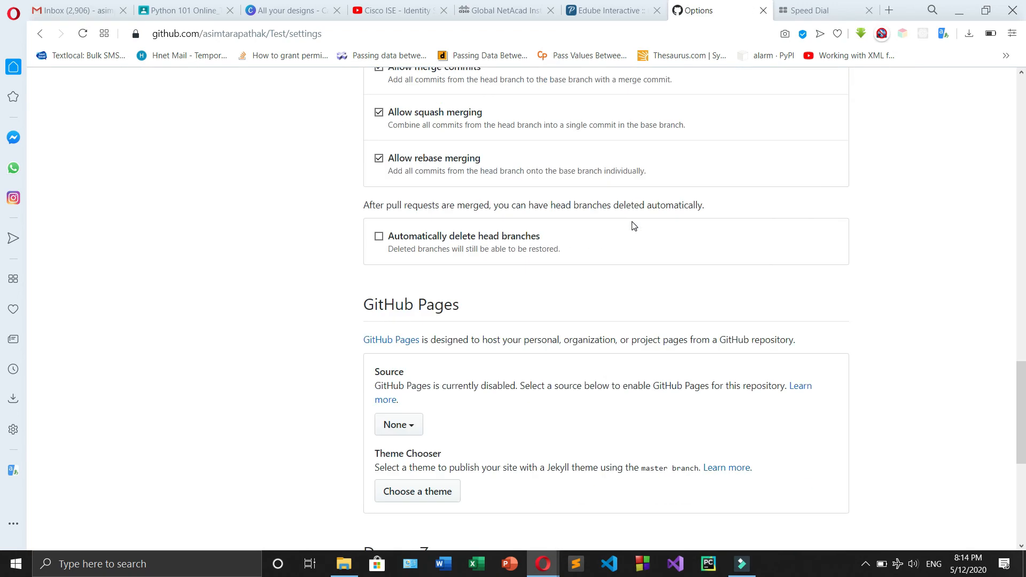
scroll(634, 225, "down", 7)
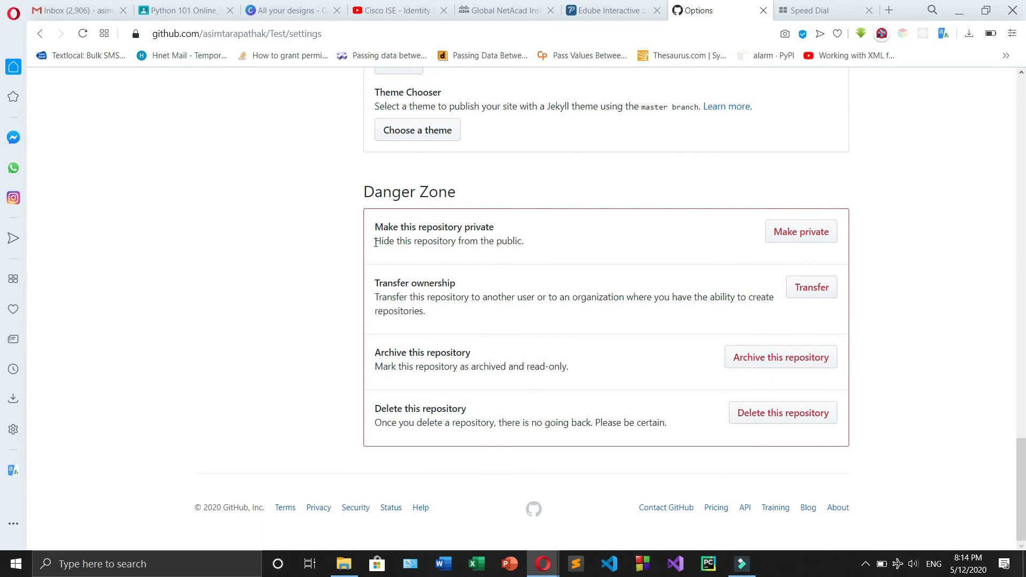
left_click_drag(327, 199, 474, 197)
left_click(515, 180)
left_click(358, 181)
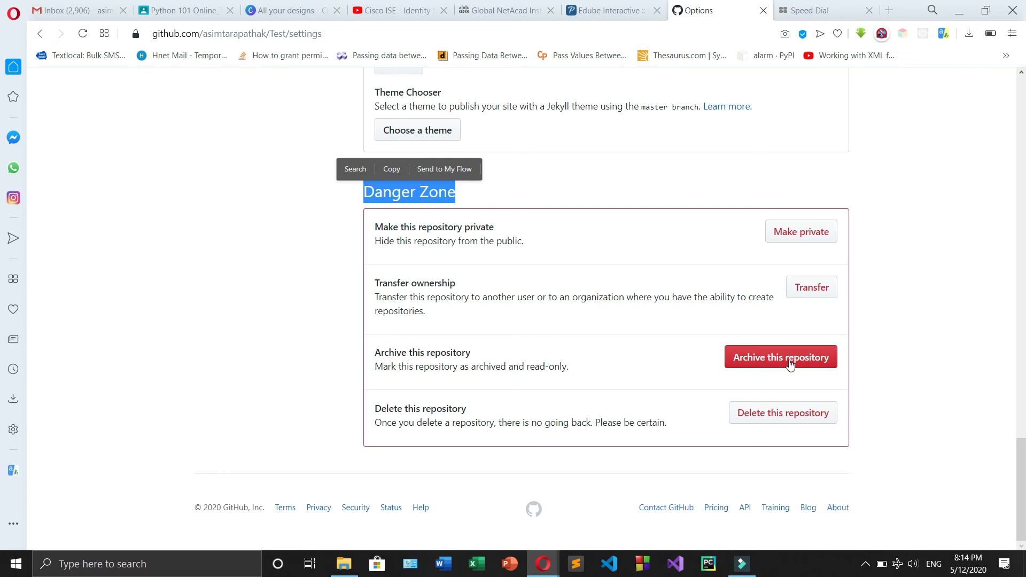
left_click(758, 420)
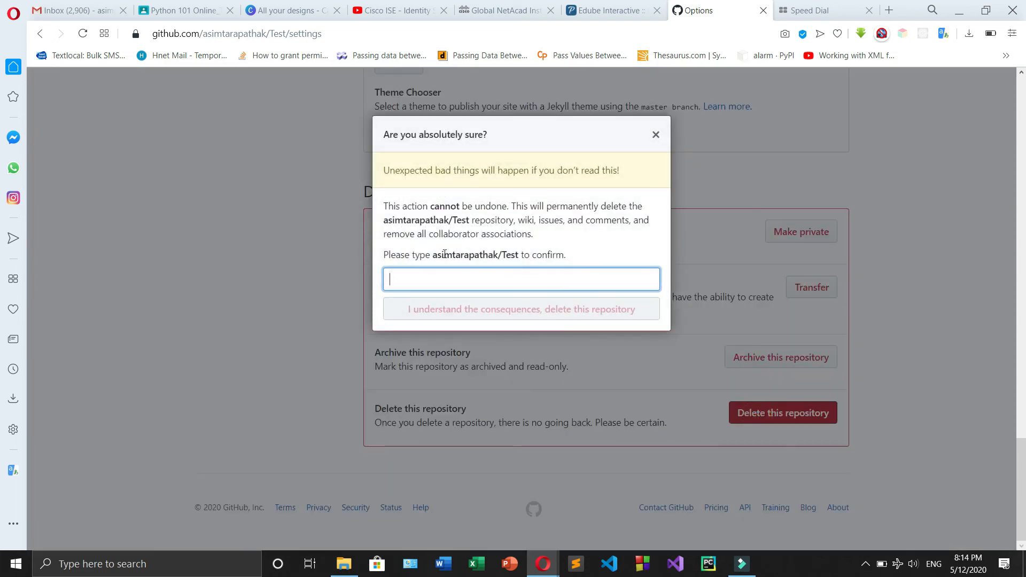
Copy the requested repository name into the deletion confirmation field and complete it with the suggested entry ending in /test
left_click_drag(436, 255, 516, 257)
right_click(516, 256)
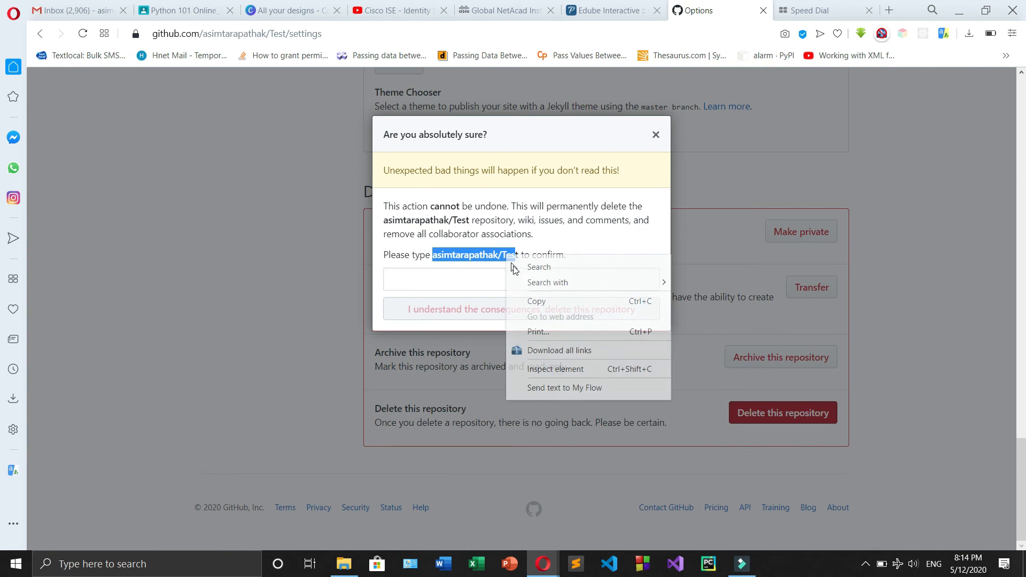
left_click(529, 298)
left_click(488, 277)
right_click(488, 277)
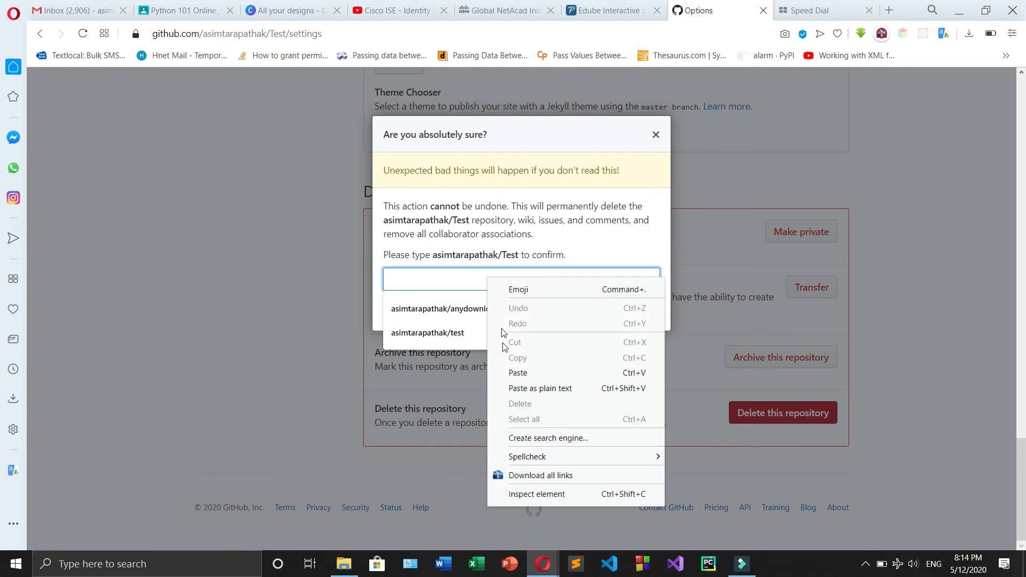
left_click(525, 389)
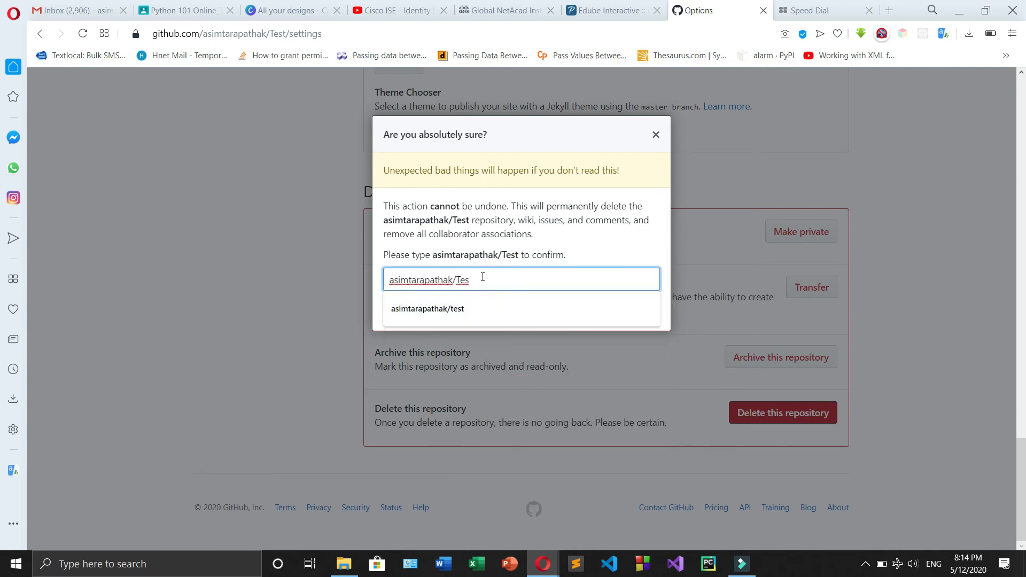
left_click(480, 309)
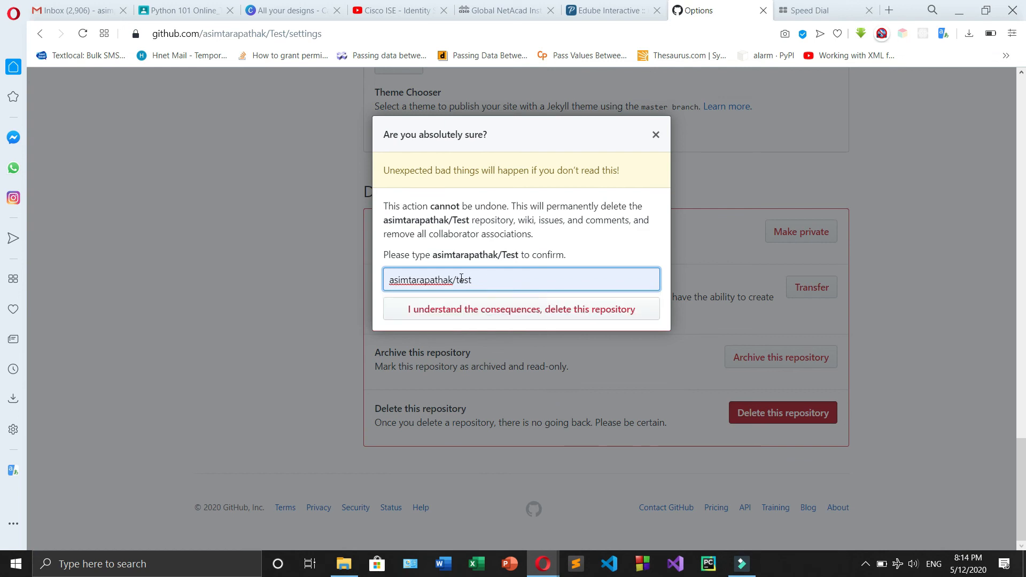
Capitalize the confirmation name's ending to Test, permanently delete the repository, dismiss the notice and minimize the browser
key("Left")
key("Left")
key("Left")
key("BackSpace")
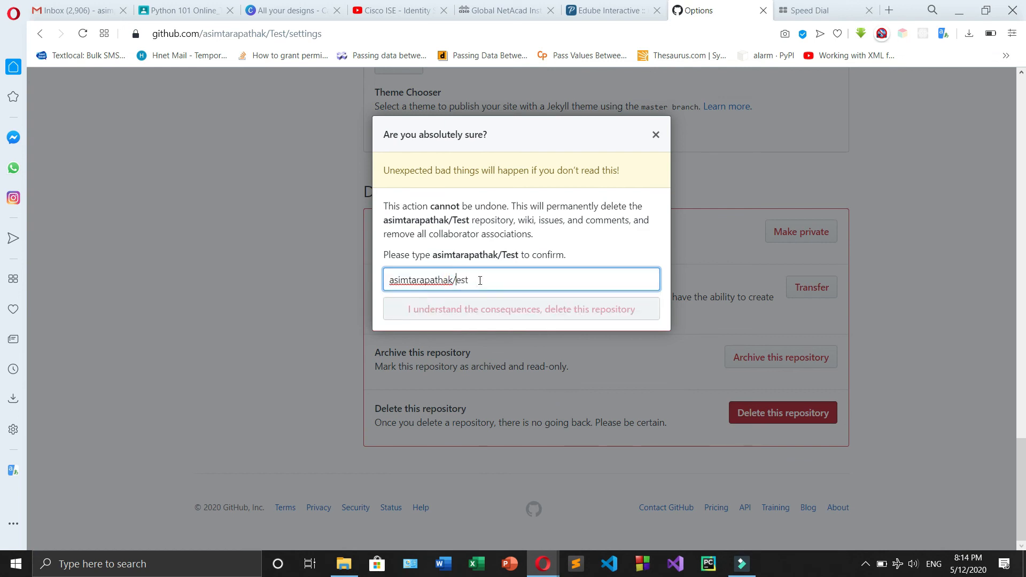
type("T")
left_click(488, 315)
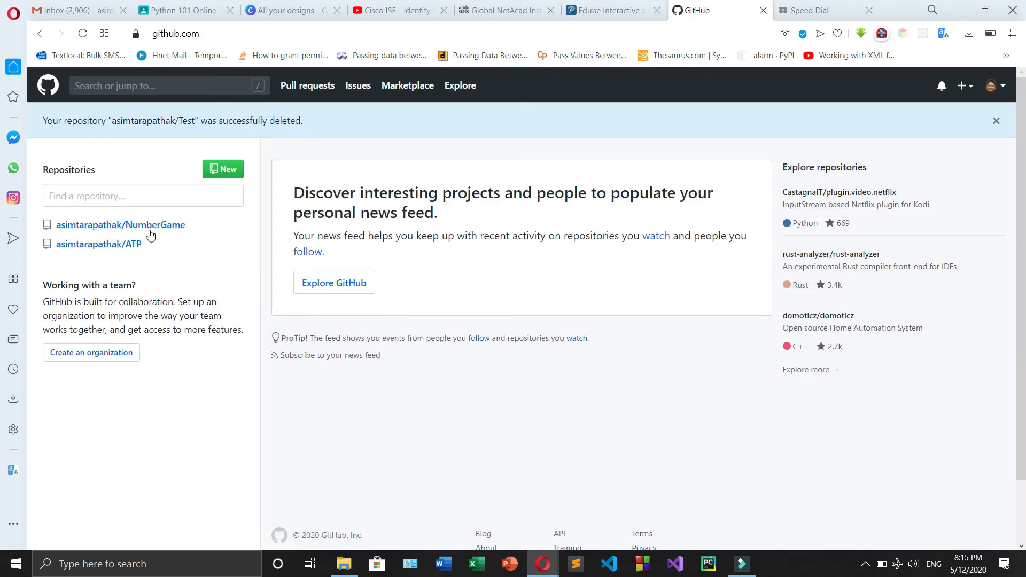
left_click(998, 122)
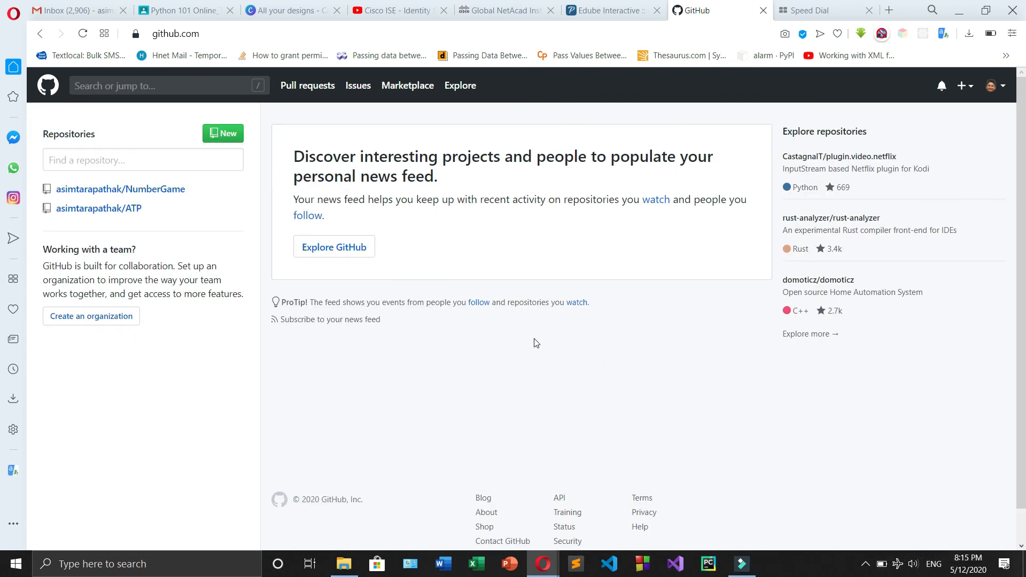
left_click(961, 16)
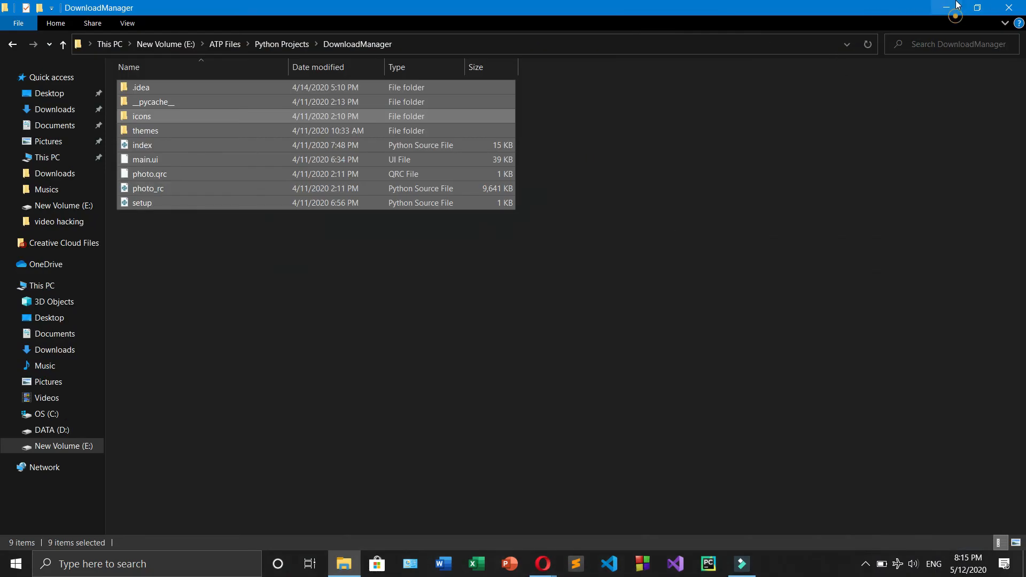